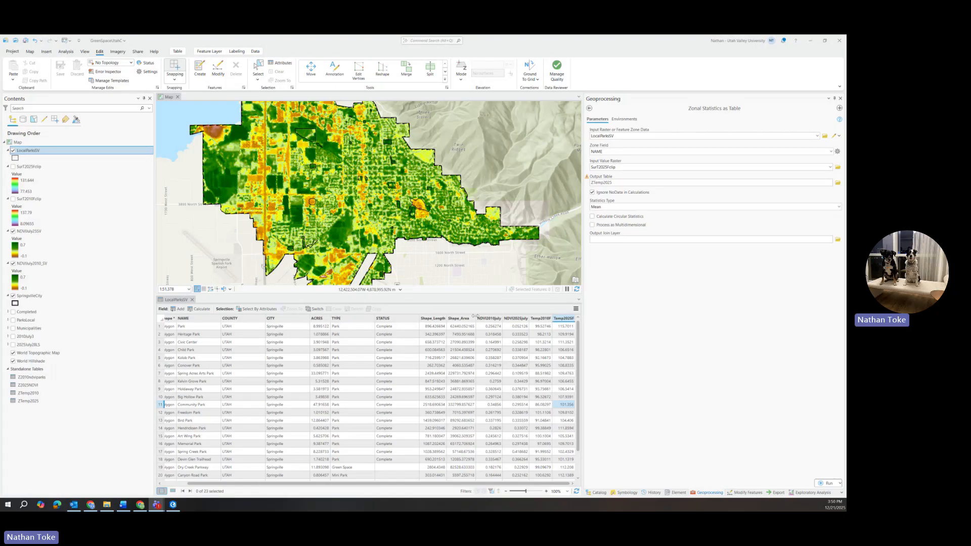
Widen the map and table area, and sort the LocalParksSV attribute table by ACRES in ascending order.
left_click_drag(583, 272, 663, 278)
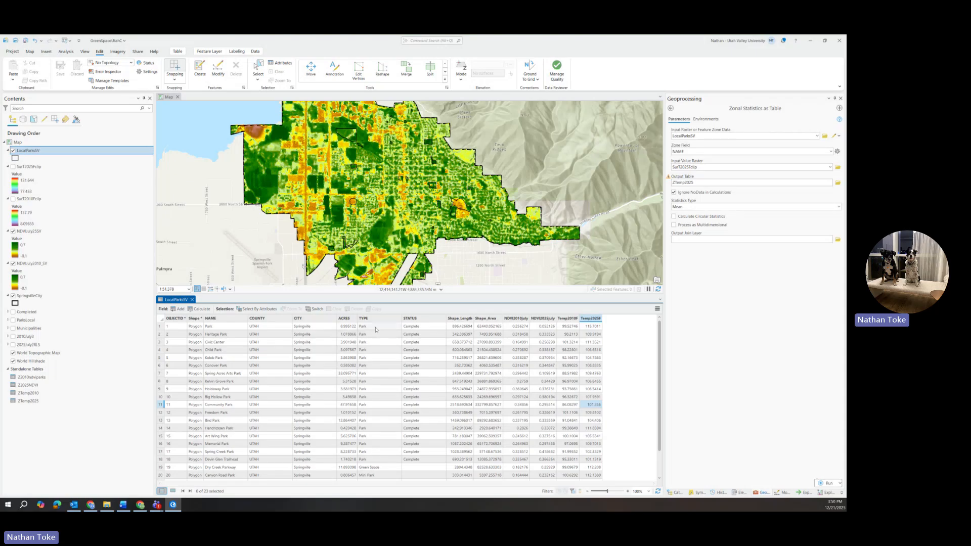
scroll(378, 430, "down", 2)
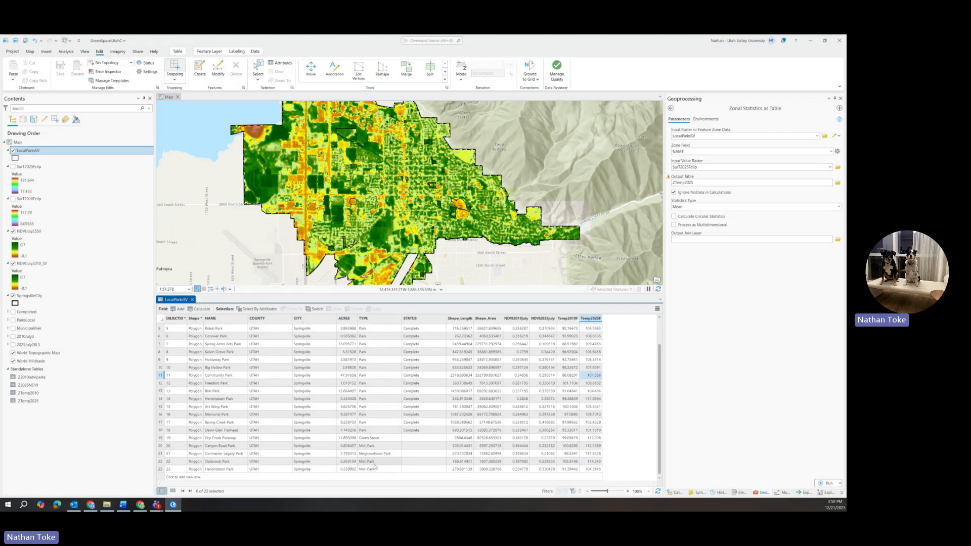
scroll(376, 468, "up", 2)
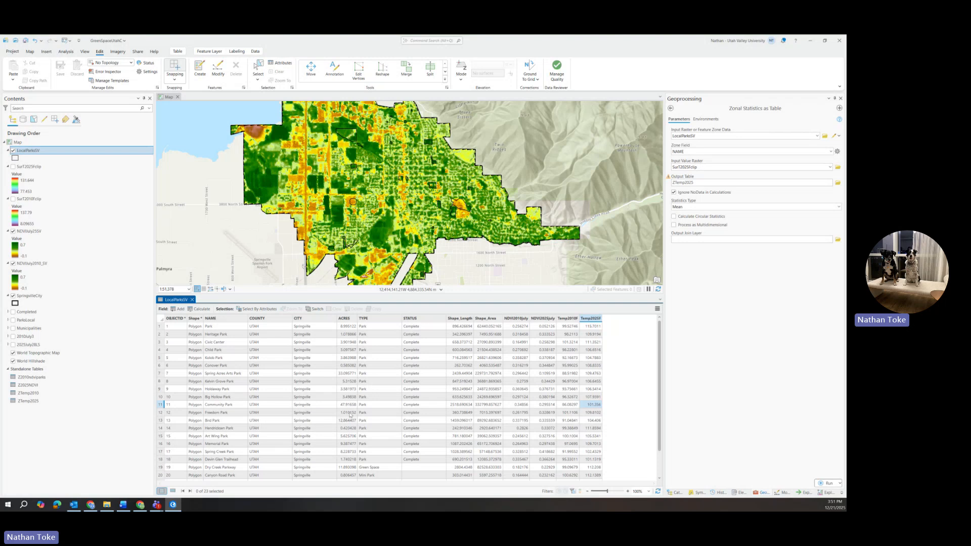
right_click(347, 319)
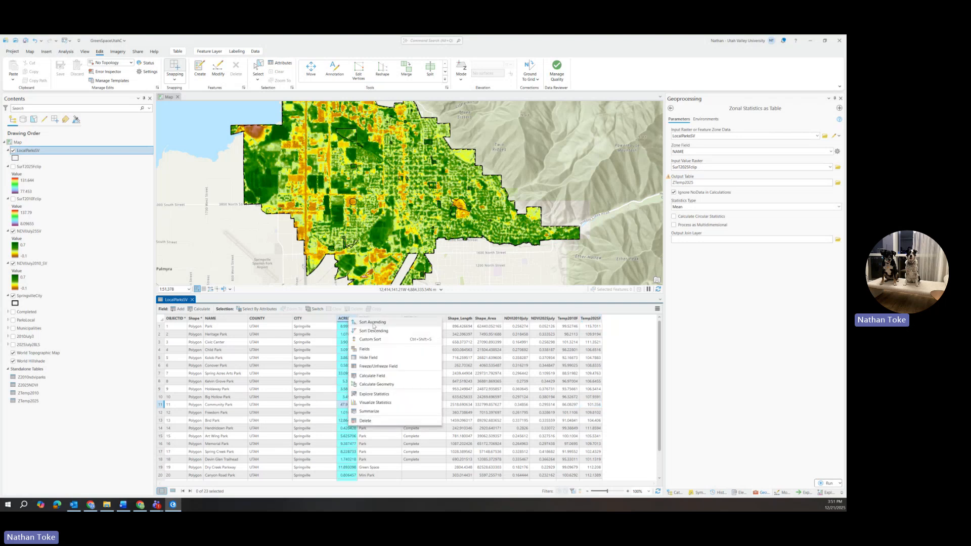
left_click(373, 322)
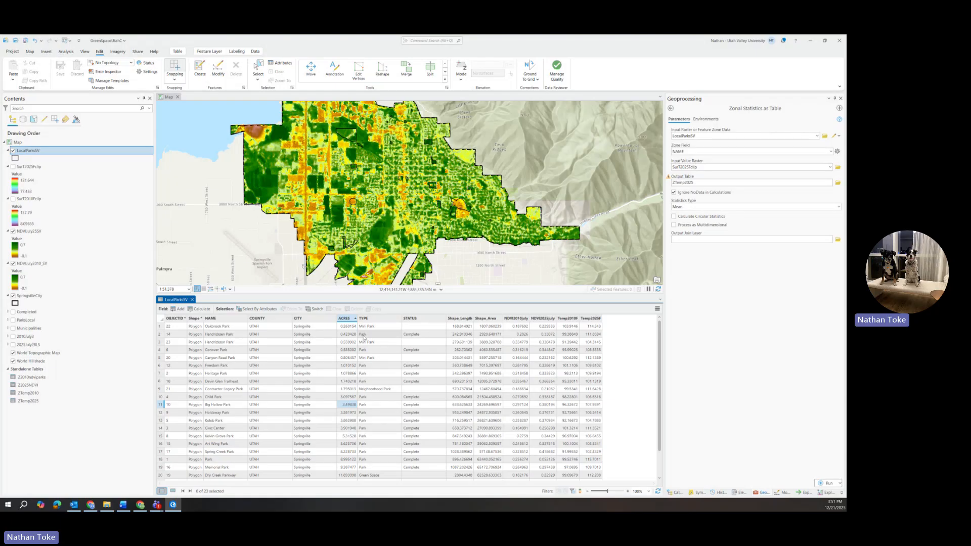
scroll(366, 361, "down", 2)
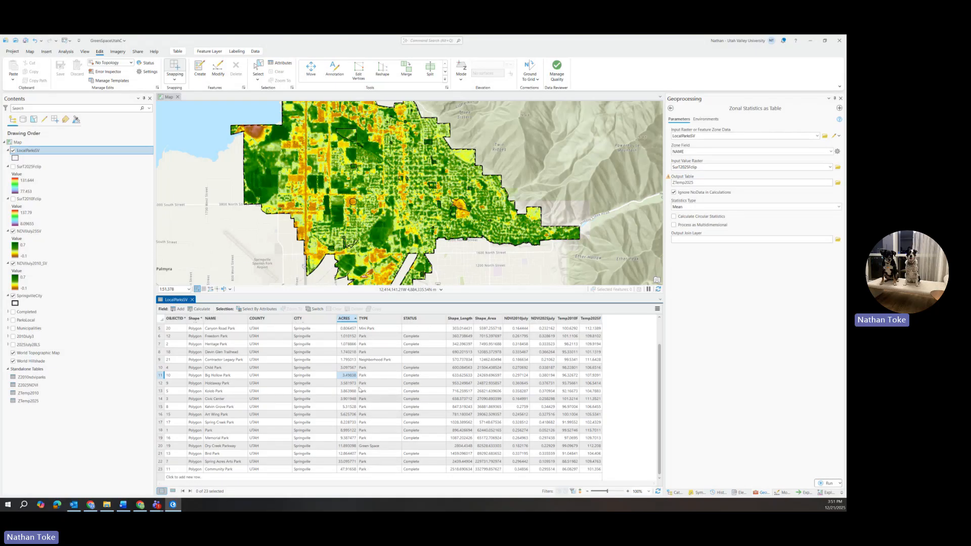
Add a Text field named ParkClass to LocalParksSV, save the field changes and close the fields view.
left_click(180, 309)
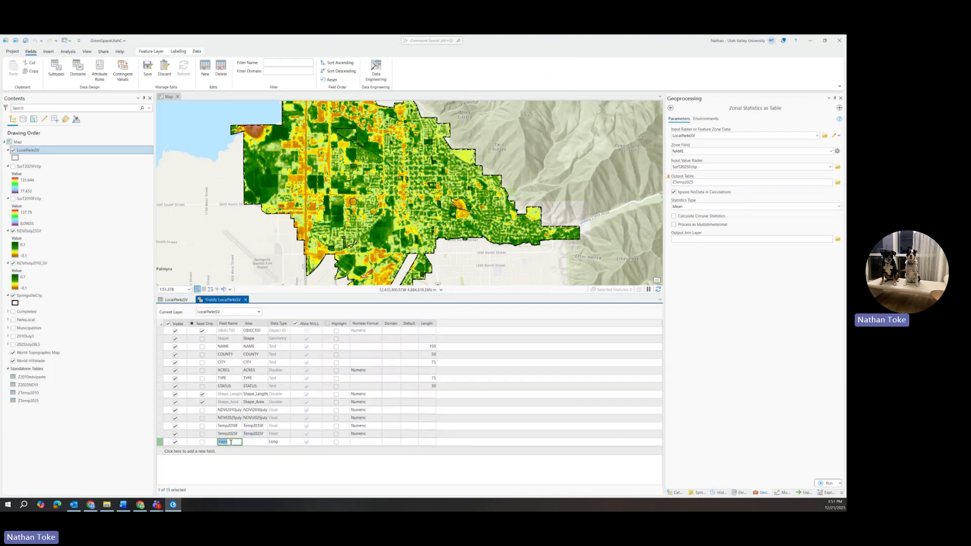
type("ParkClass")
left_click(278, 442)
left_click(277, 444)
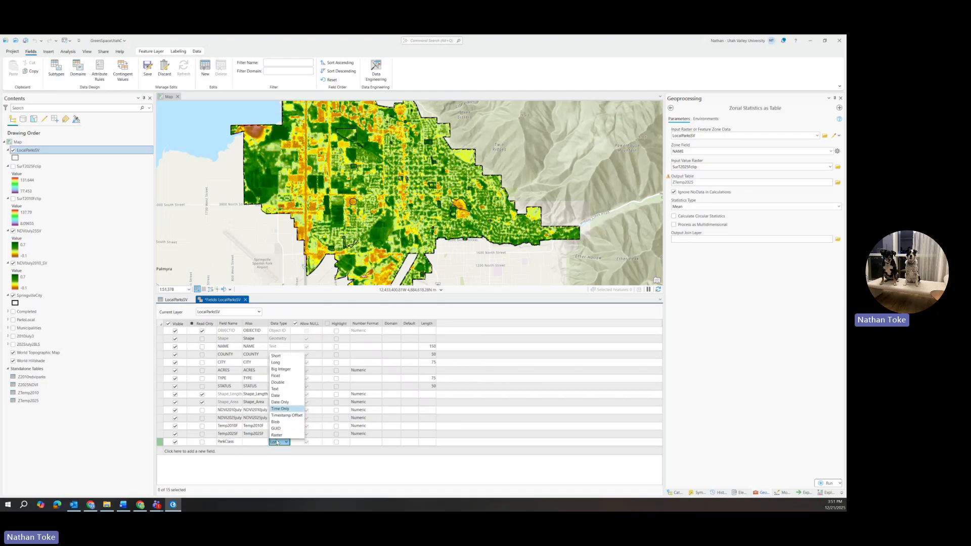
left_click(282, 391)
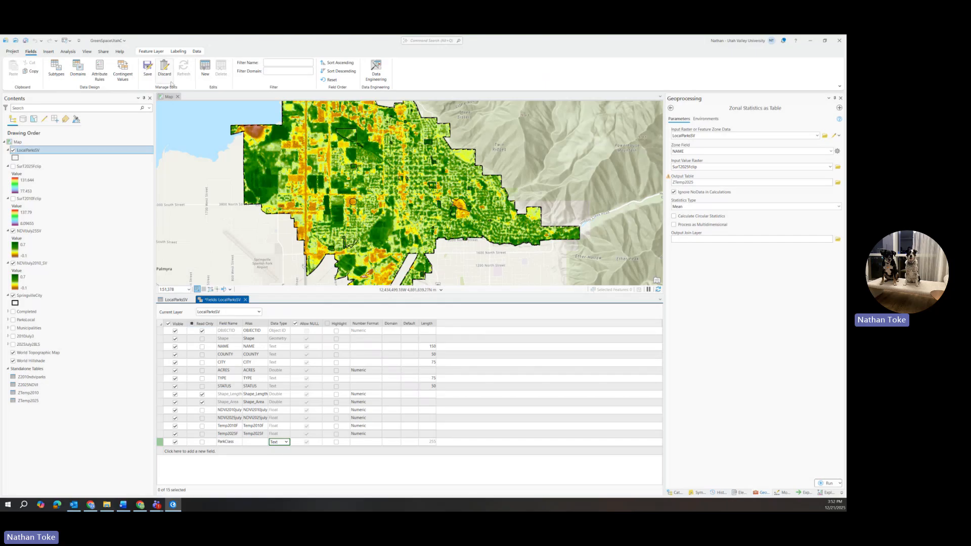
left_click(148, 67)
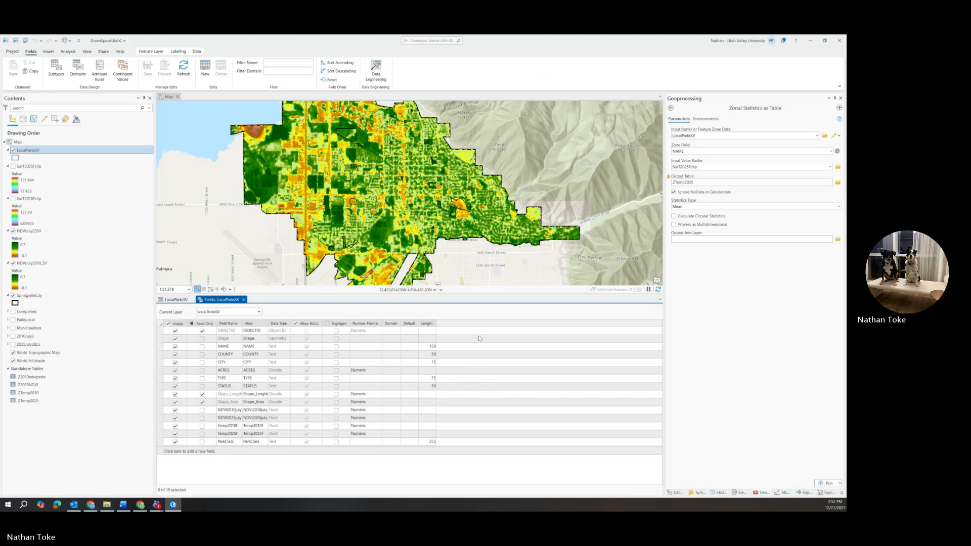
left_click(243, 299)
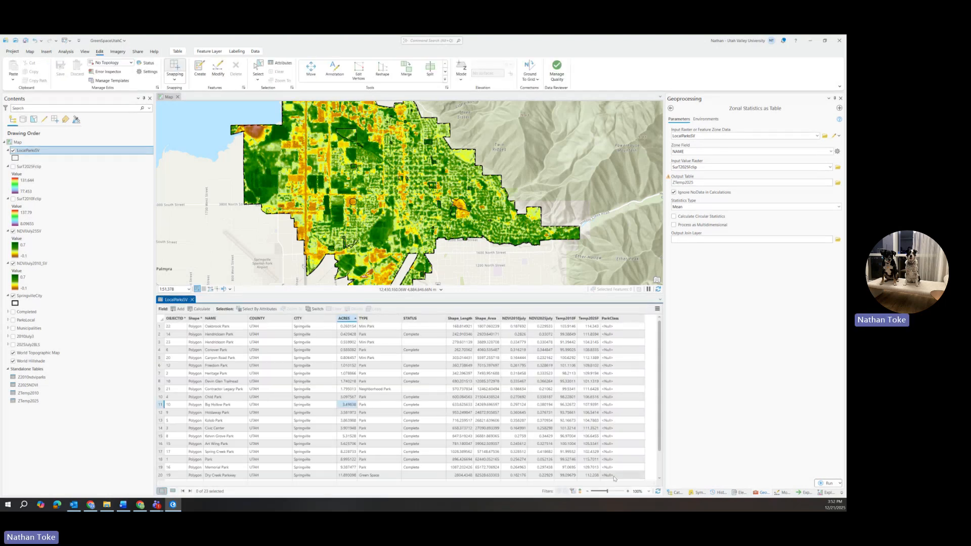
Open Calculate Field for the ParkClass field and clear the leftover expression and code block.
right_click(611, 319)
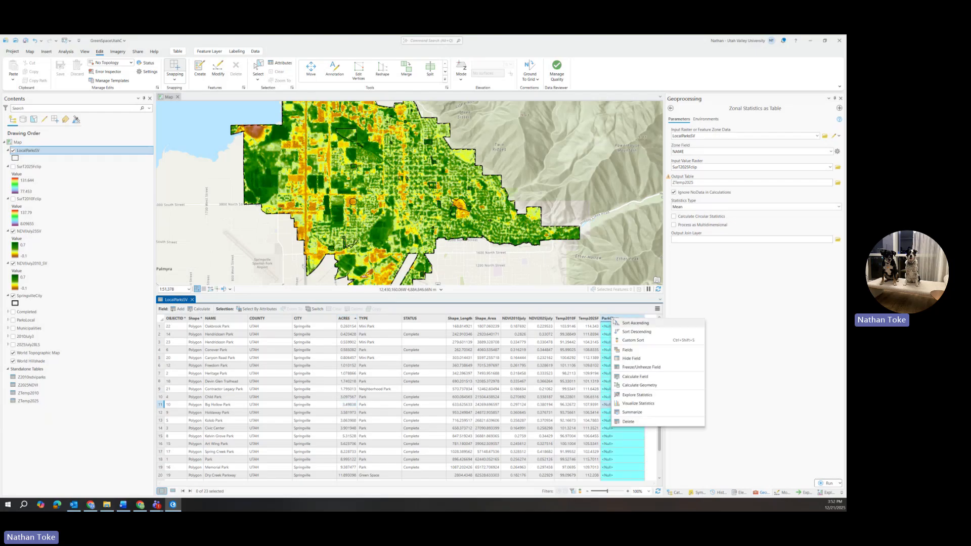
left_click(636, 376)
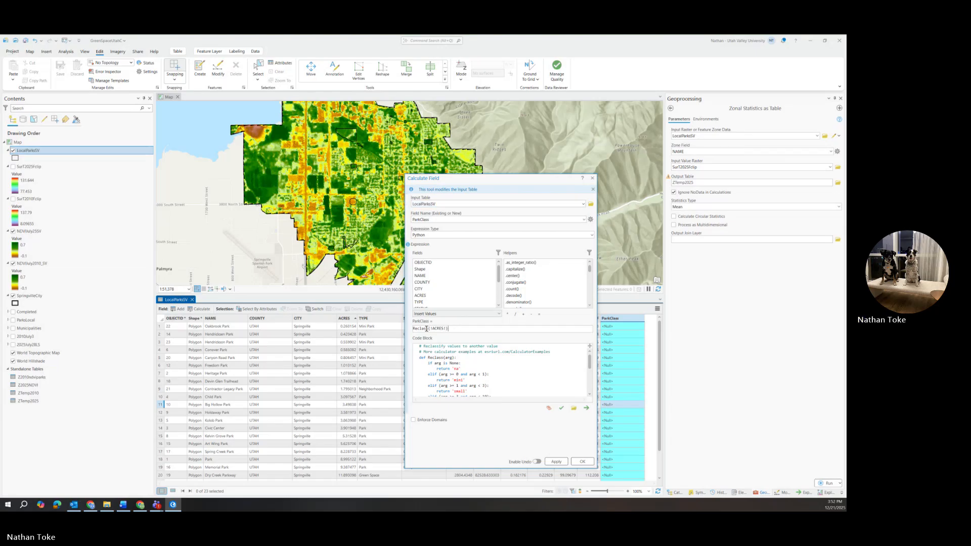
left_click_drag(445, 329, 380, 328)
key("BackSpace")
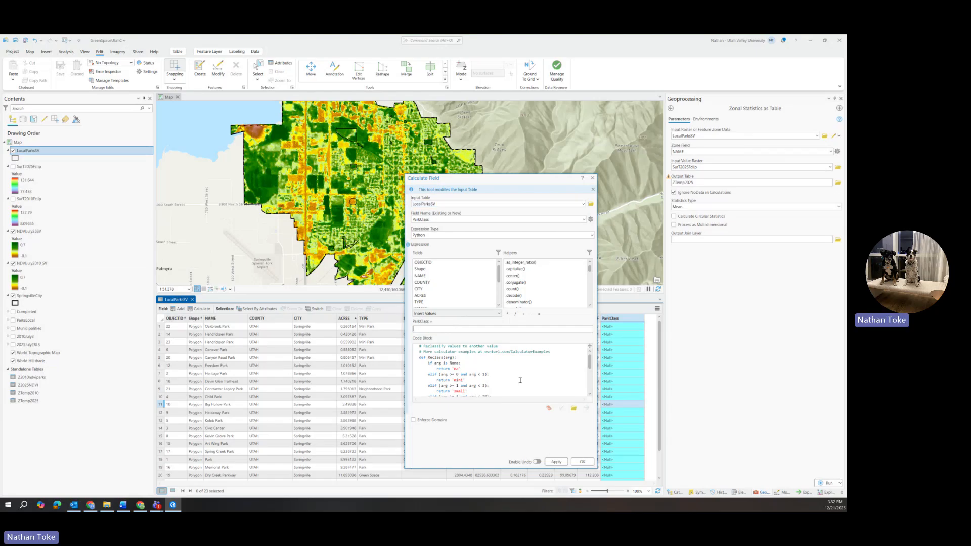
scroll(485, 380, "down", 5)
left_click_drag(471, 362, 375, 293)
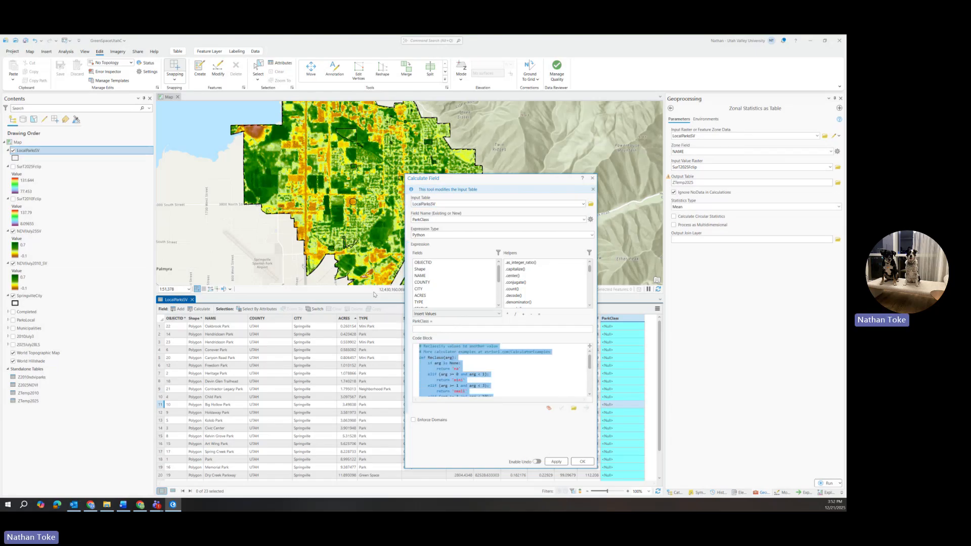
key("BackSpace")
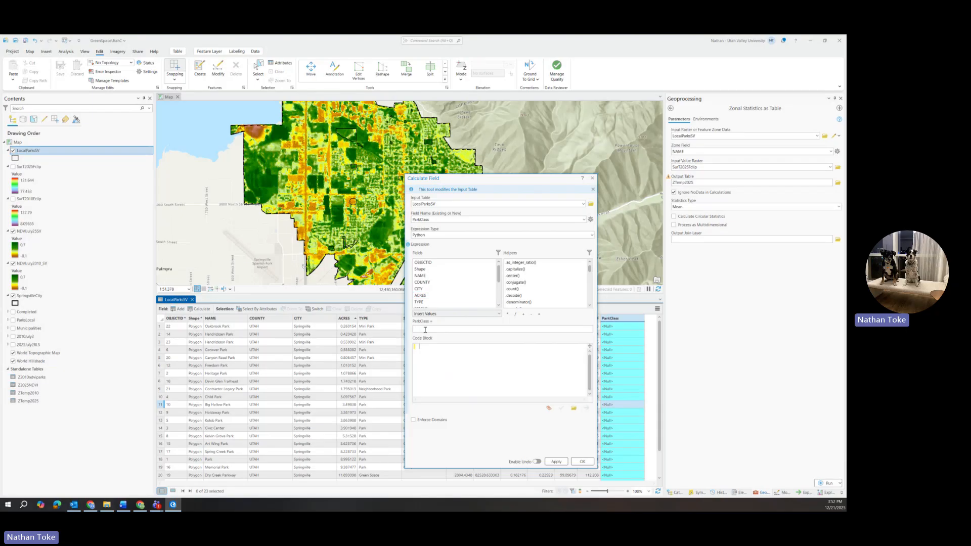
Keep Python as the expression type, filter the helpers to Function and insert the Reclassify helper.
left_click_drag(498, 274, 500, 304)
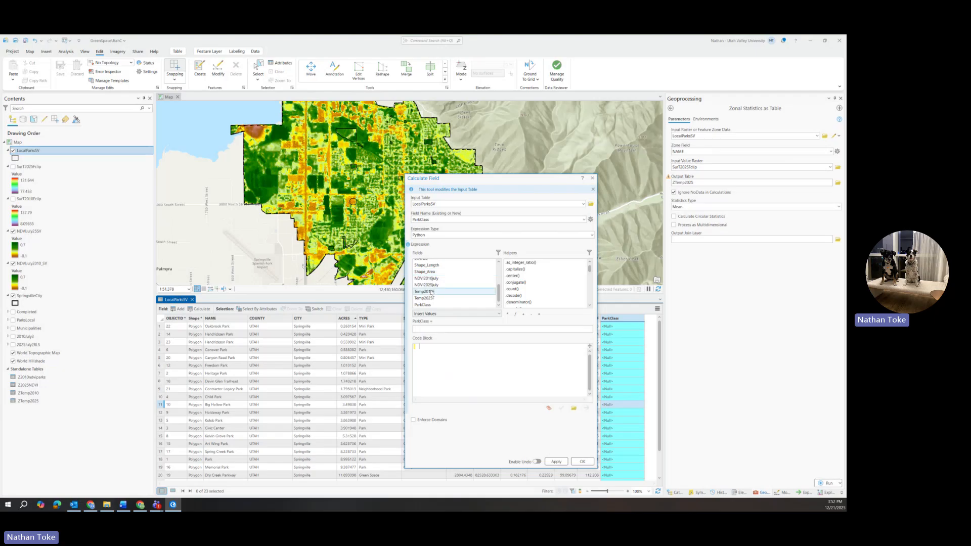
scroll(496, 295, "up", 5)
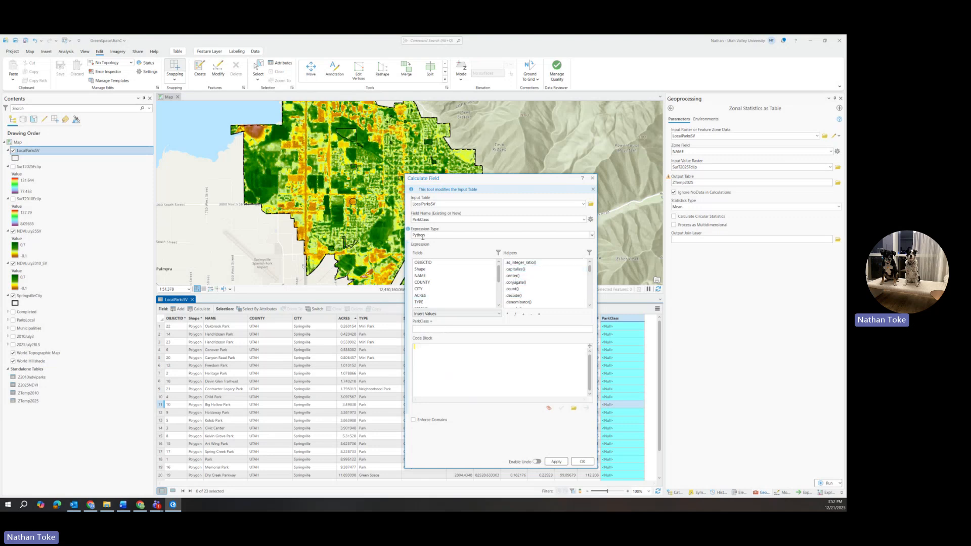
left_click(591, 235)
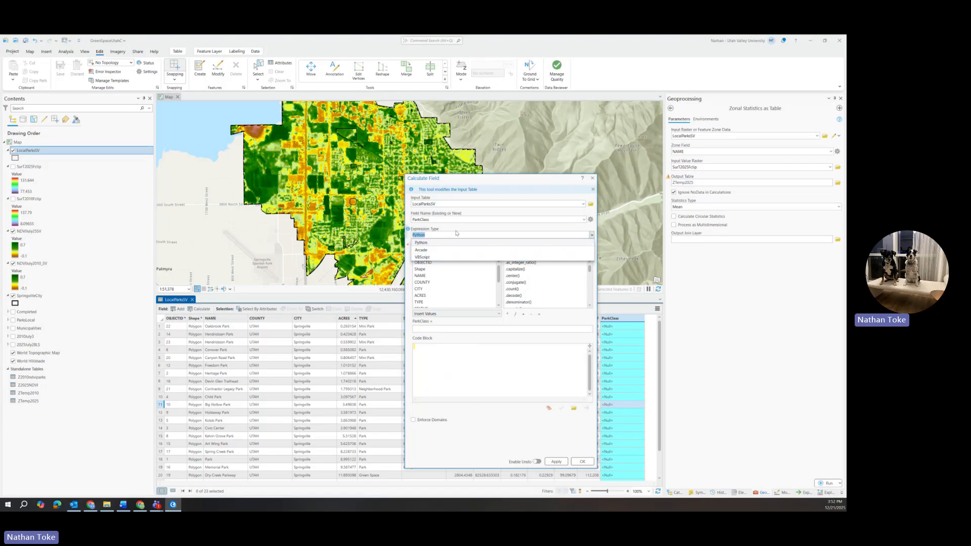
left_click(475, 229)
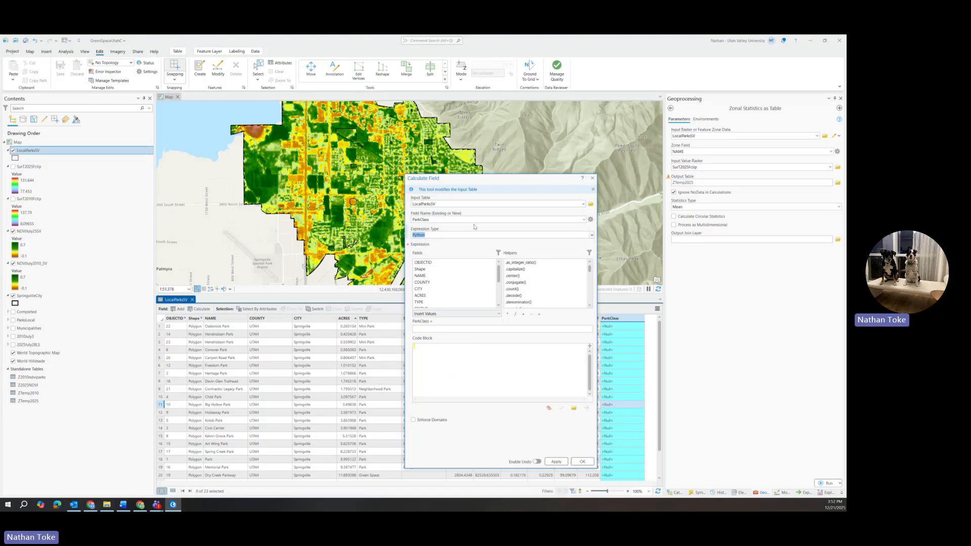
left_click(590, 253)
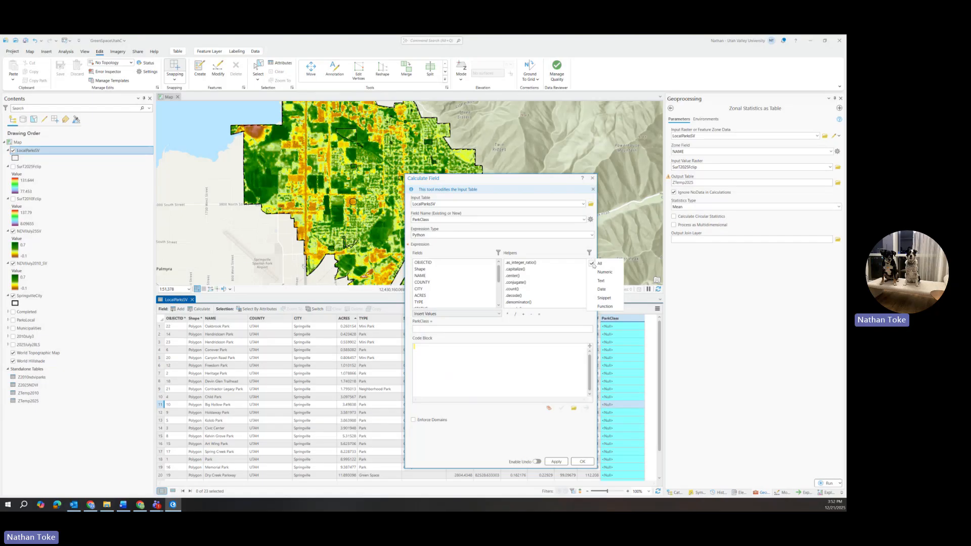
left_click(605, 307)
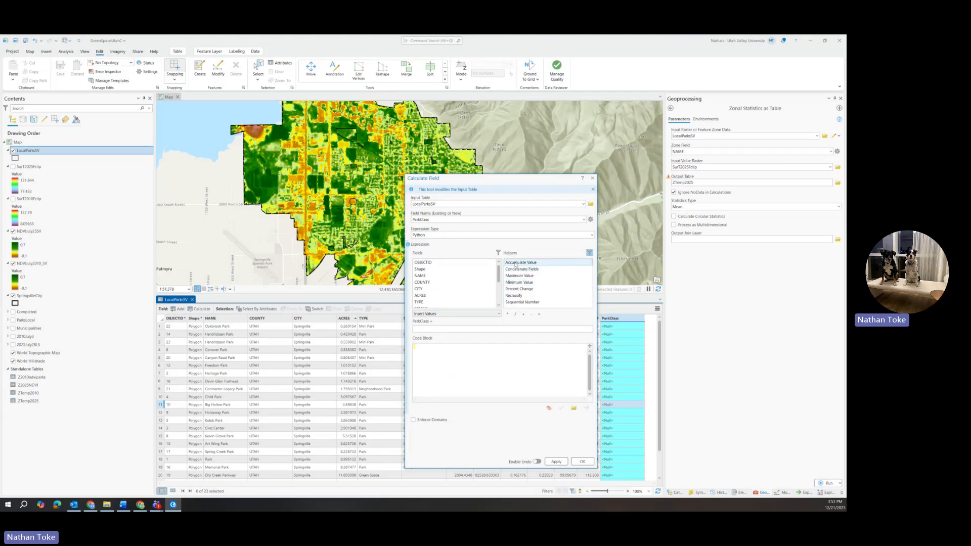
left_click(517, 297)
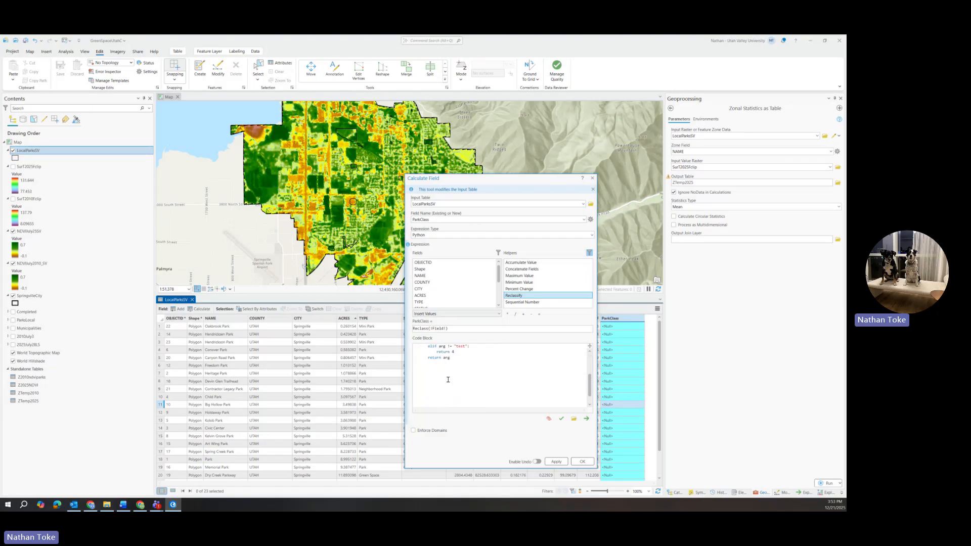
Replace the field placeholder in the Reclass expression with the ACRES field.
left_click_drag(431, 329, 445, 330)
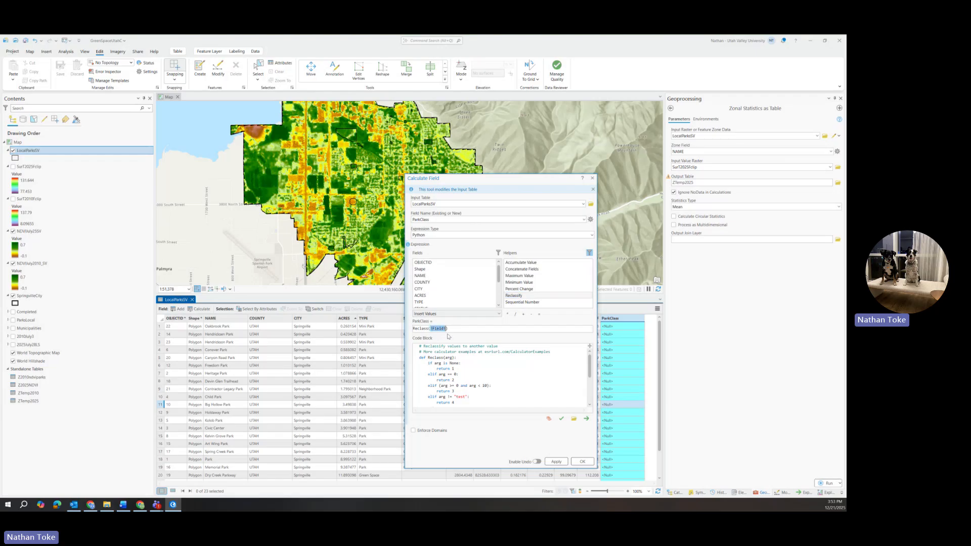
key("BackSpace")
double_click(421, 297)
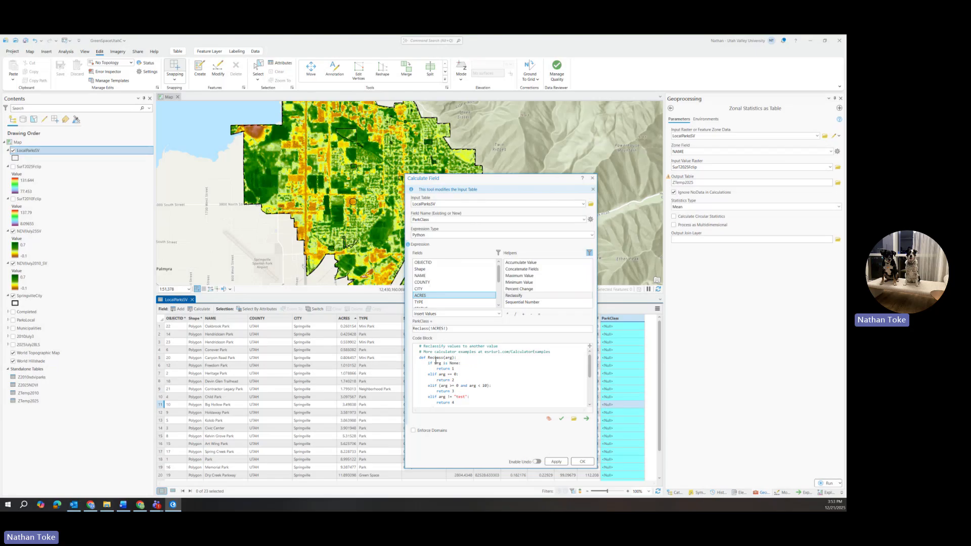
Make the code block return 'none' when arg is None, and delete the branch that tests for 0.
left_click(453, 370)
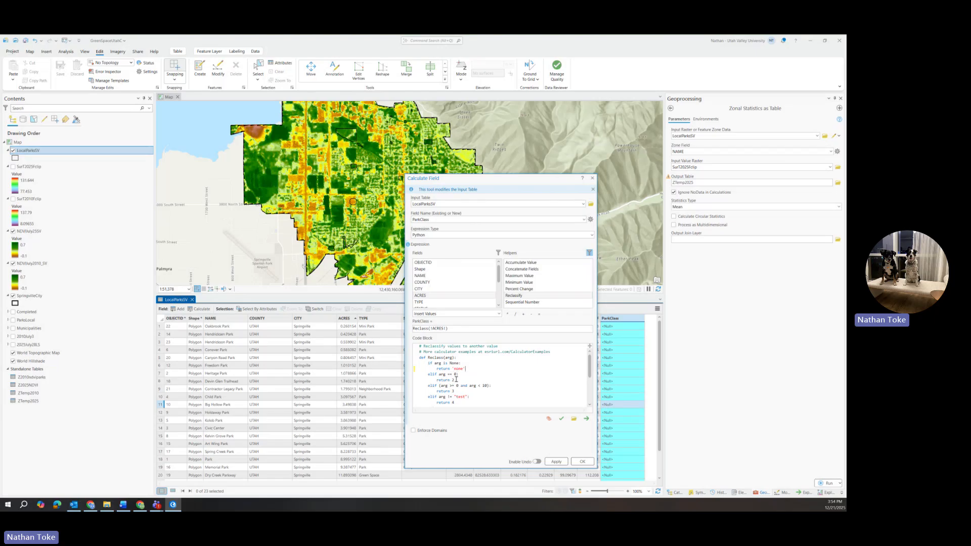
left_click_drag(456, 379, 409, 376)
key("BackSpace")
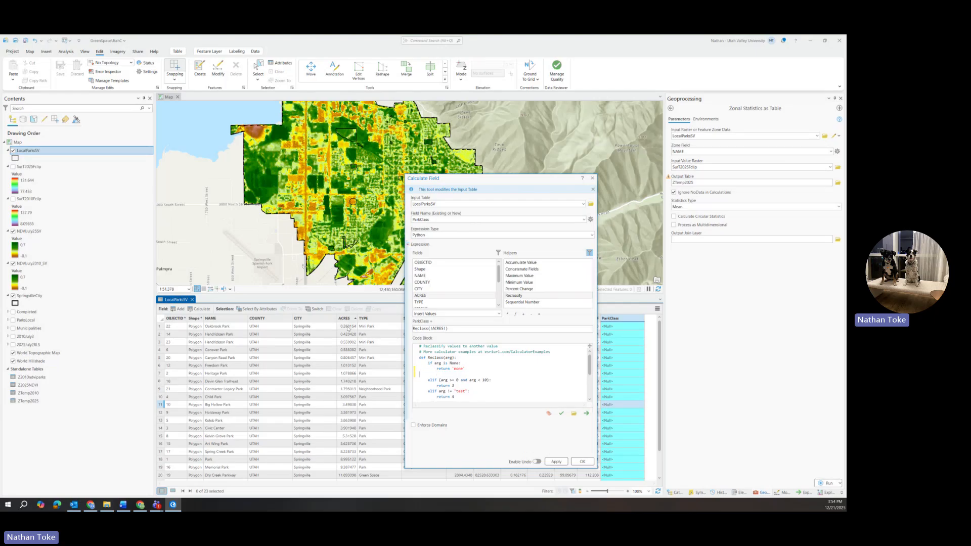
key("BackSpace")
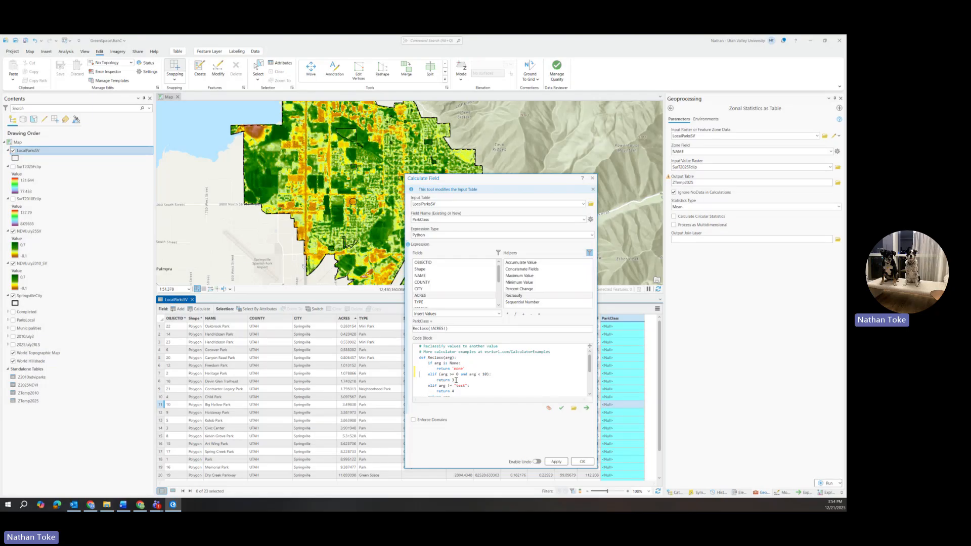
Make the range branch return 'mini' for values from 0 to less than 1.
left_click(456, 380)
type("'mini")
key("BackSpace")
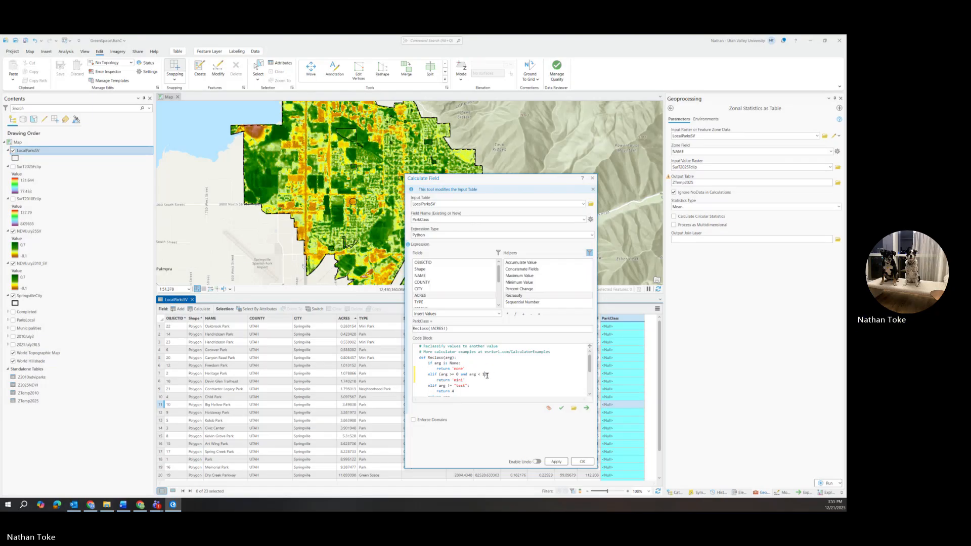
left_click(490, 374)
Replace the "text" branch with a copy of the 'mini' branch and insert a new line below it.
left_click_drag(469, 381, 418, 375)
right_click(429, 376)
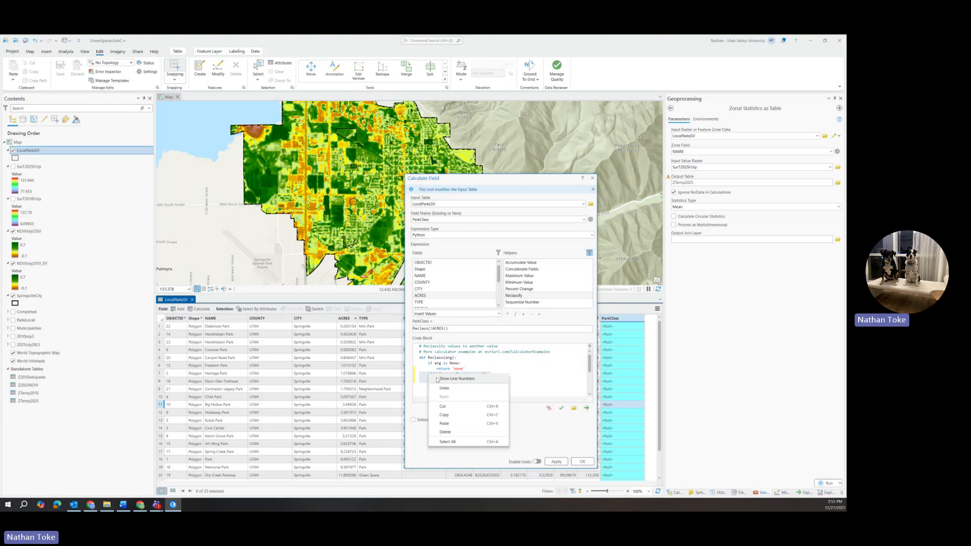
left_click(444, 415)
scroll(460, 384, "down", 1)
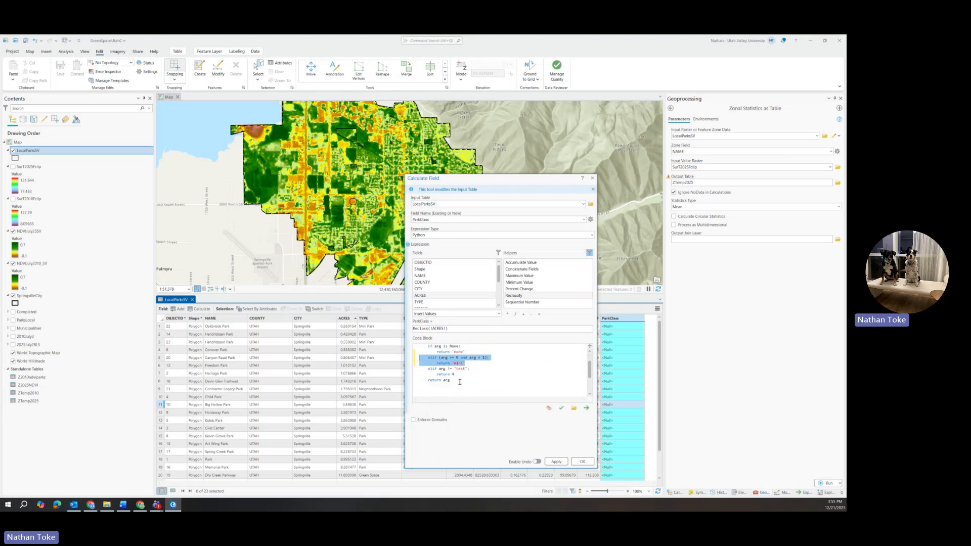
left_click_drag(460, 375, 408, 369)
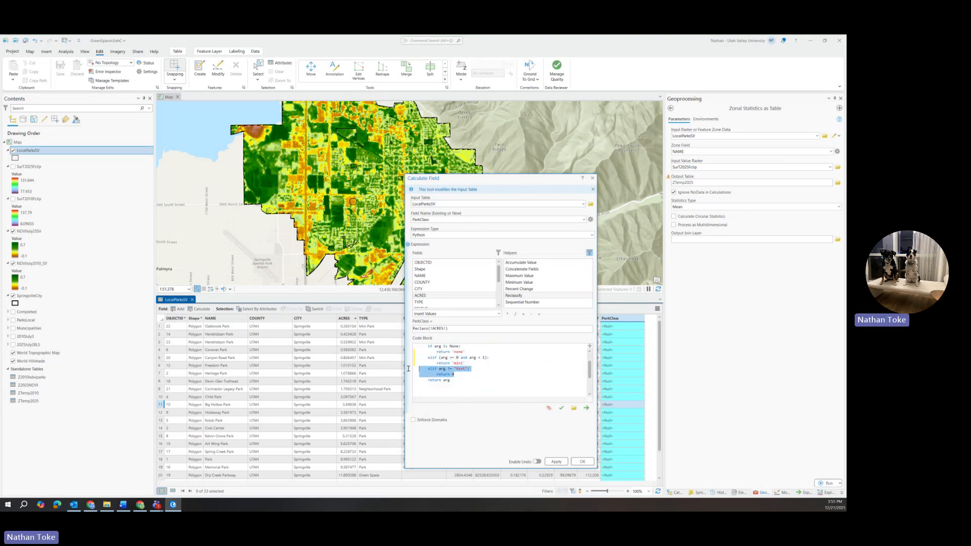
right_click(429, 372)
left_click(445, 419)
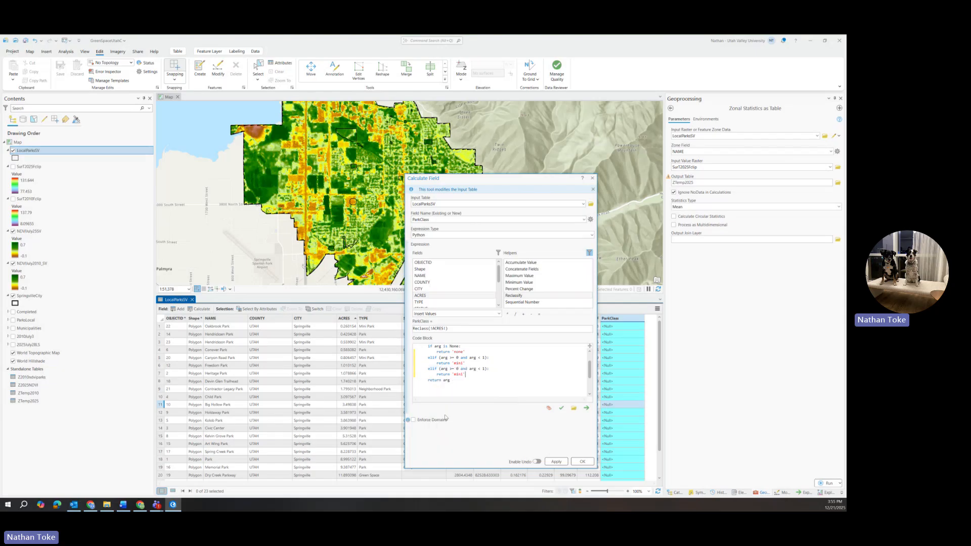
left_click(463, 377)
key("Return")
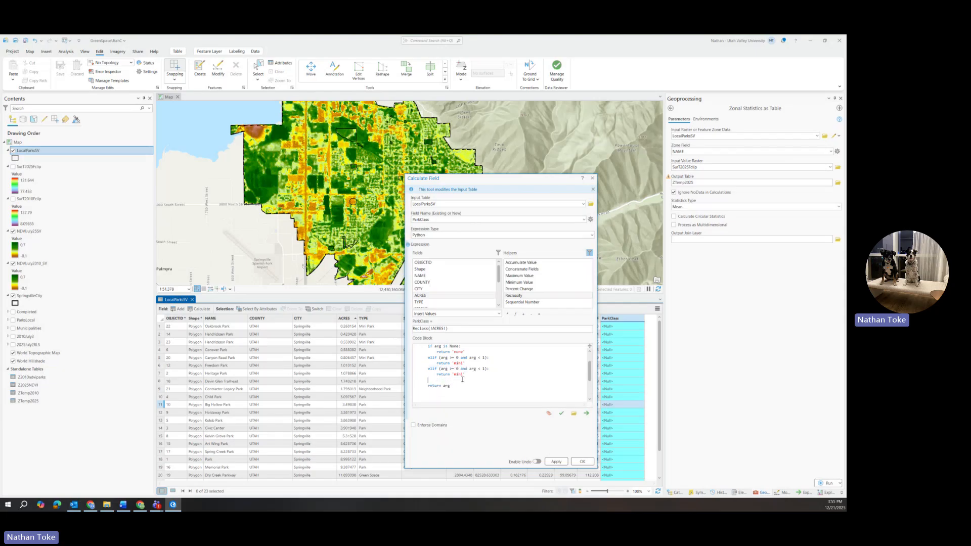
Paste two more copies of the 'mini' branch above the final return line and align their elif lines with the others.
right_click(451, 381)
left_click(463, 430)
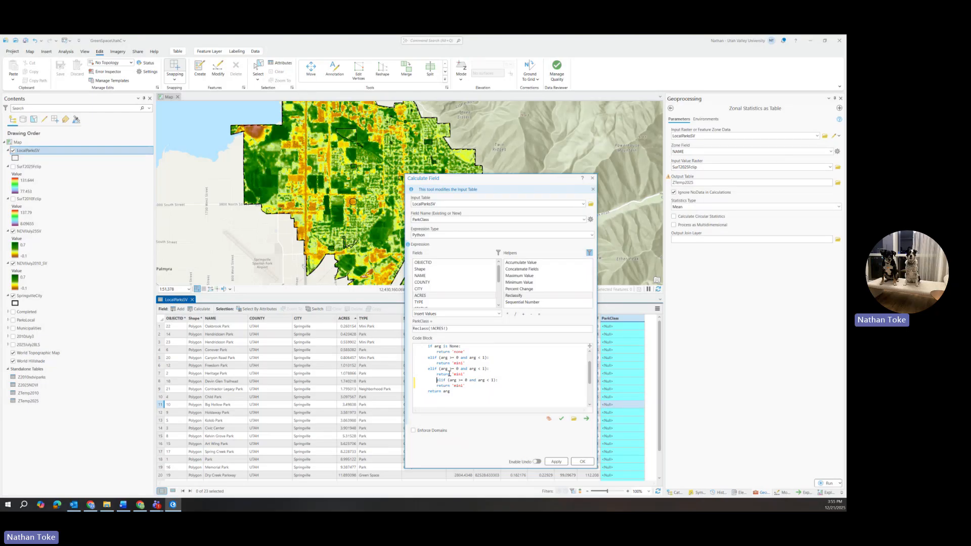
key("BackSpace")
key("BackSpace")
key("BackSpace")
key("BackSpace")
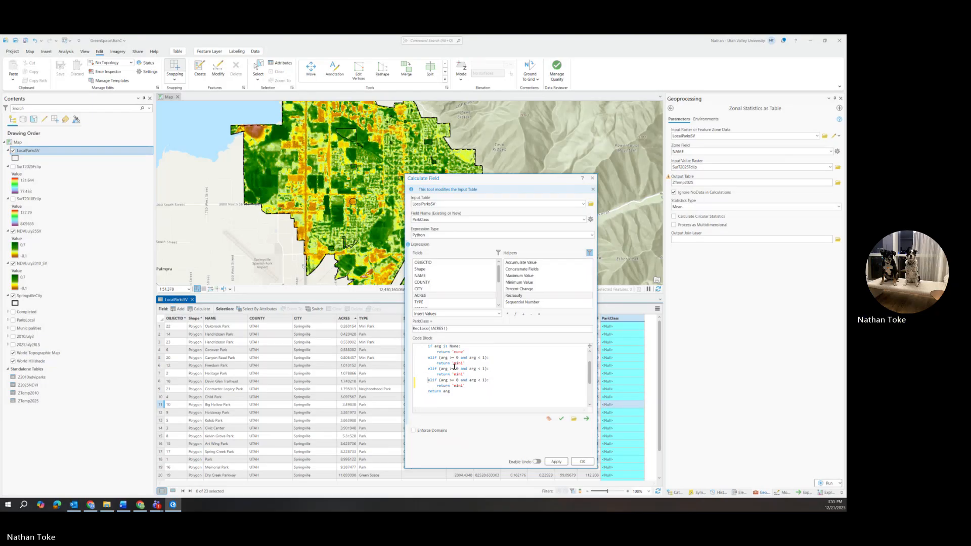
key("Return")
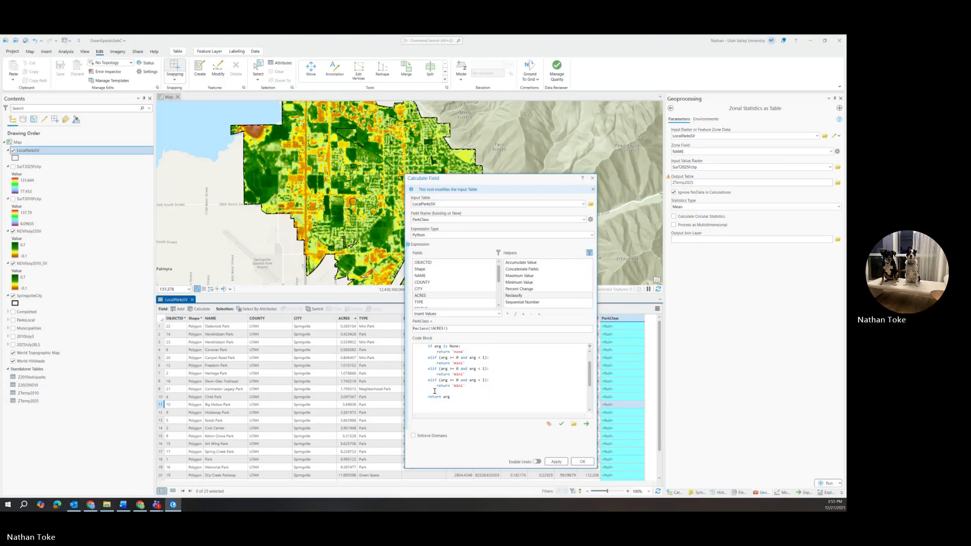
right_click(434, 391)
left_click(449, 440)
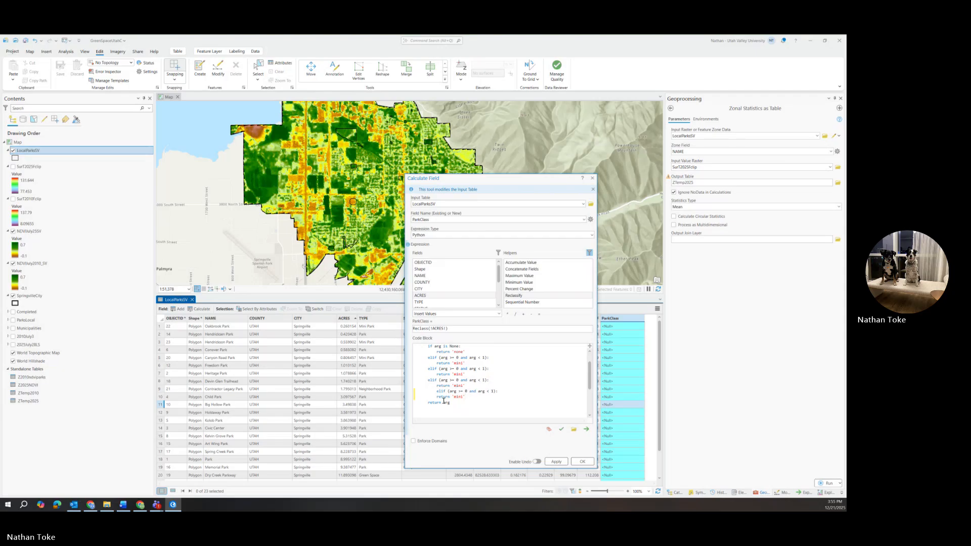
key("BackSpace")
key("BackSpace")
key("BackSpace")
key("BackSpace")
key("BackSpace")
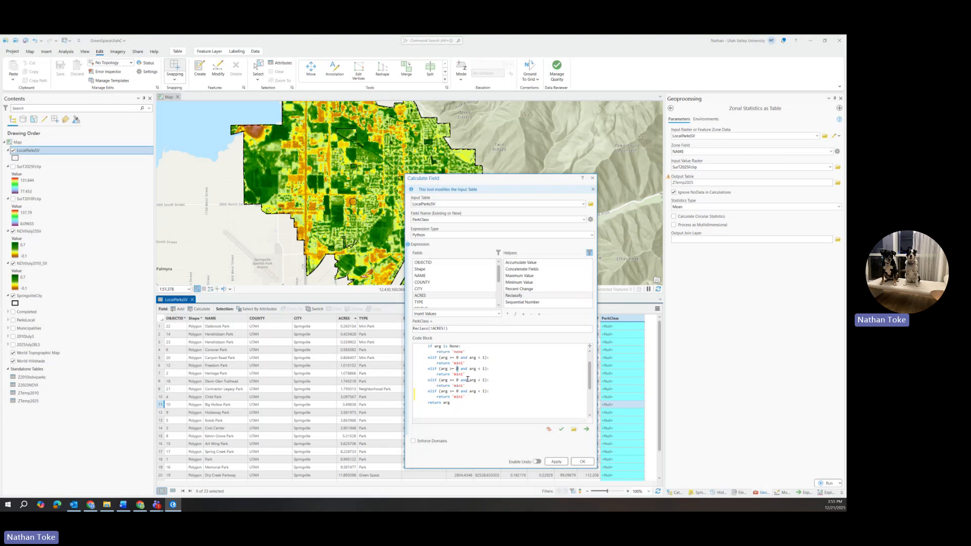
Make the second range branch return 'small' for values from 1 to less than 4.
type("1")
double_click(483, 369)
type("4")
double_click(463, 375)
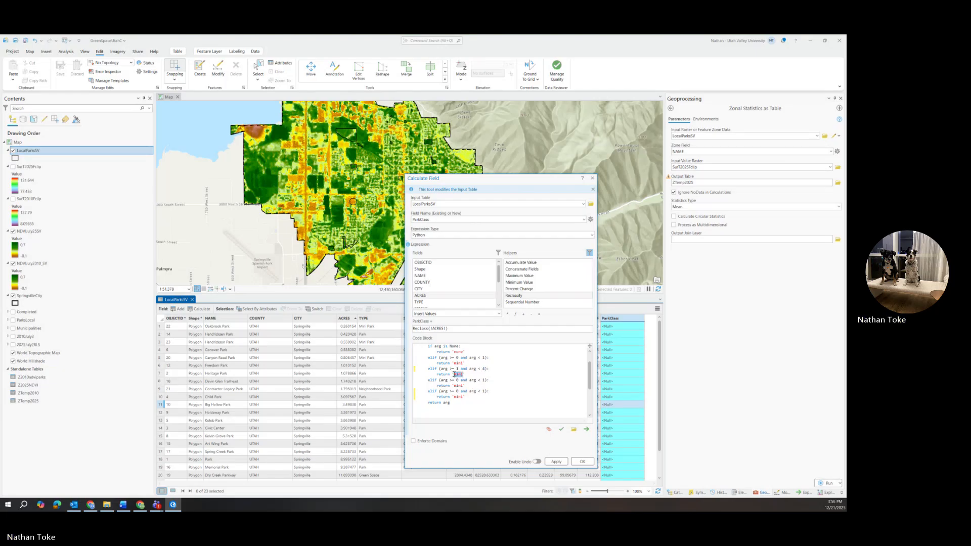
type("small")
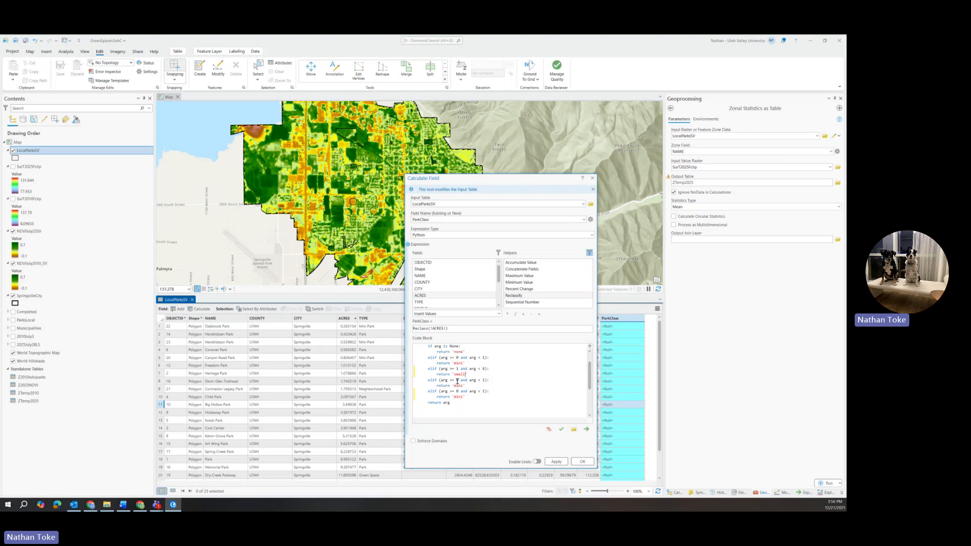
Make the third range branch return 'medium' for values from 4 to less than 10.
double_click(458, 381)
type("4")
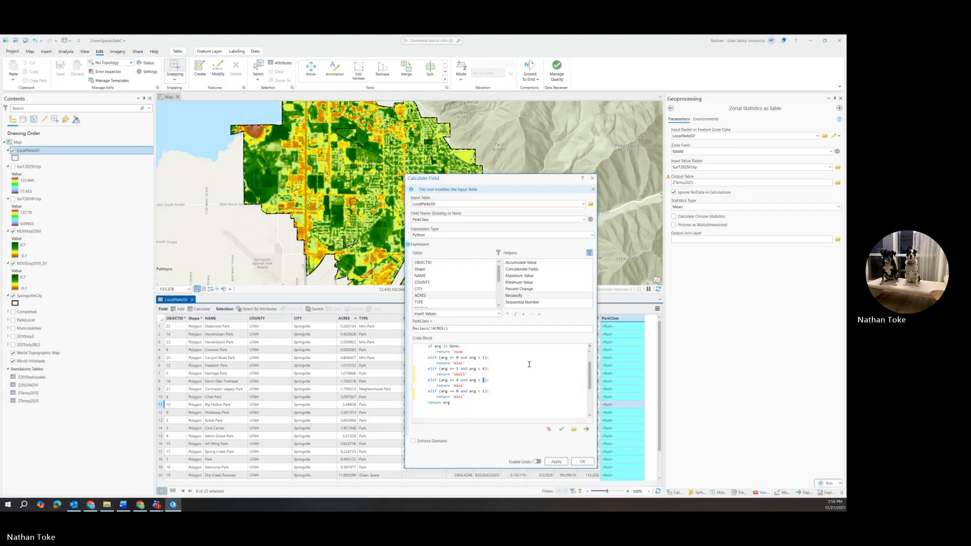
type("`0")
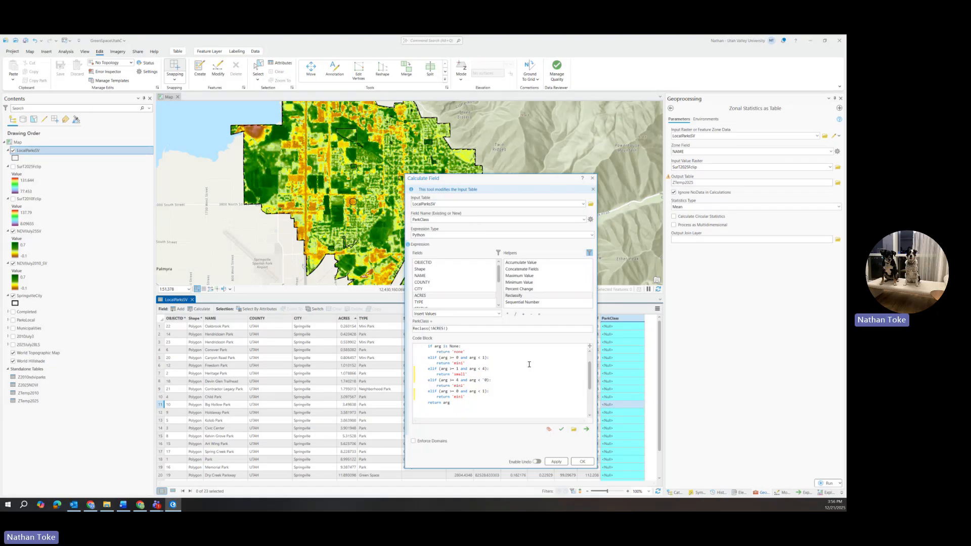
key("BackSpace")
type("1")
double_click(458, 386)
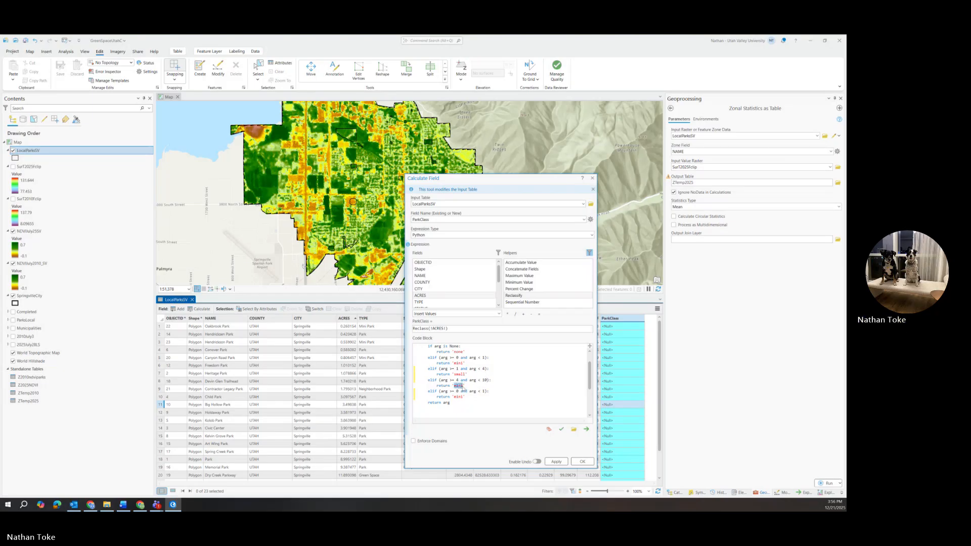
type("medium")
Make the last branch return 'large' for values of 10 or more, removing its upper limit.
left_click_drag(461, 391, 484, 391)
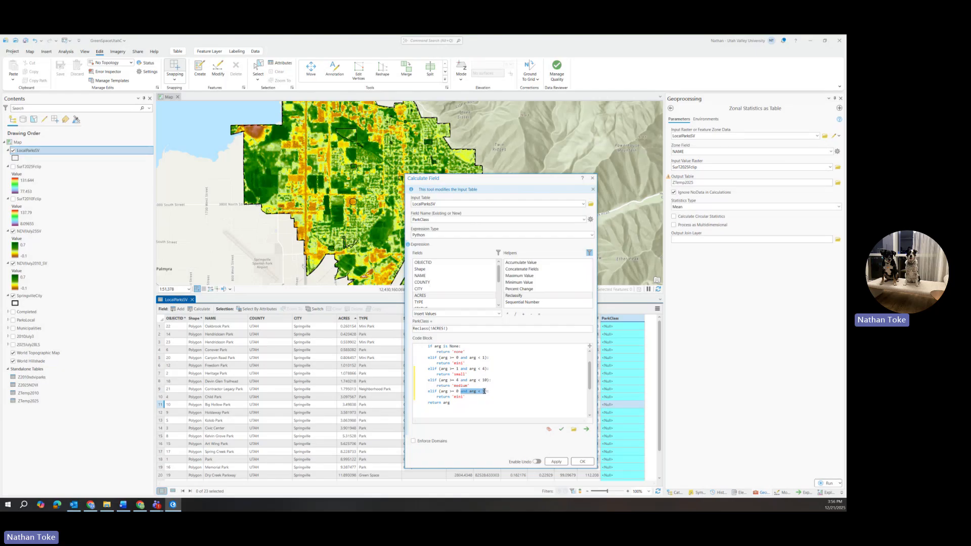
key("BackSpace")
type("1")
left_click_drag(455, 399, 461, 398)
type("large")
Validate the reclassify expression, apply it to ParkClass, and close the calculator to review the classes in the table.
left_click(561, 430)
scroll(524, 401, "down", 1)
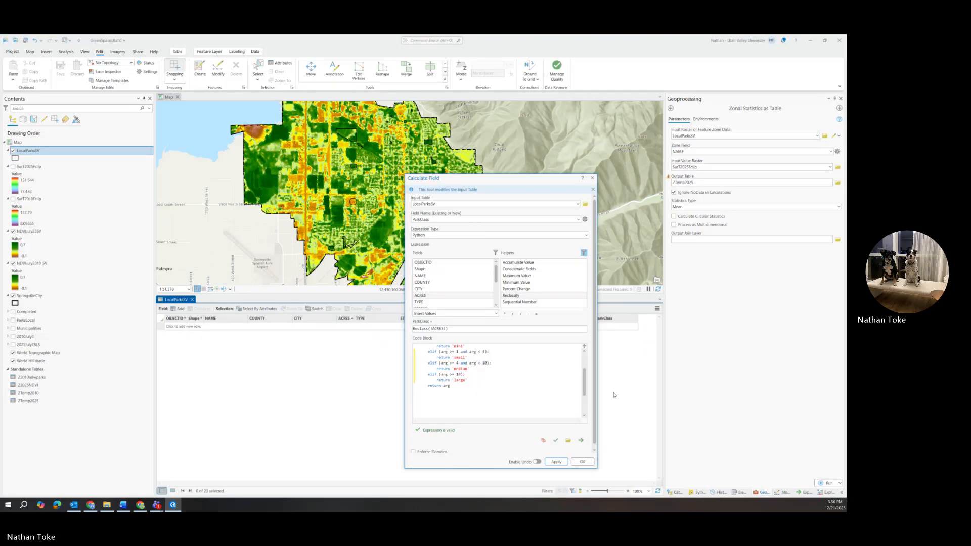
left_click(592, 178)
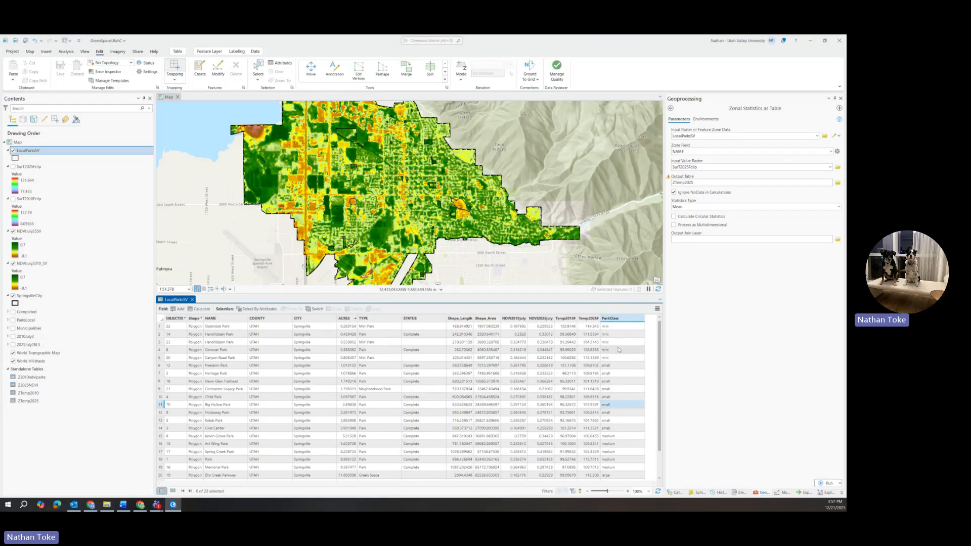
scroll(613, 430, "down", 2)
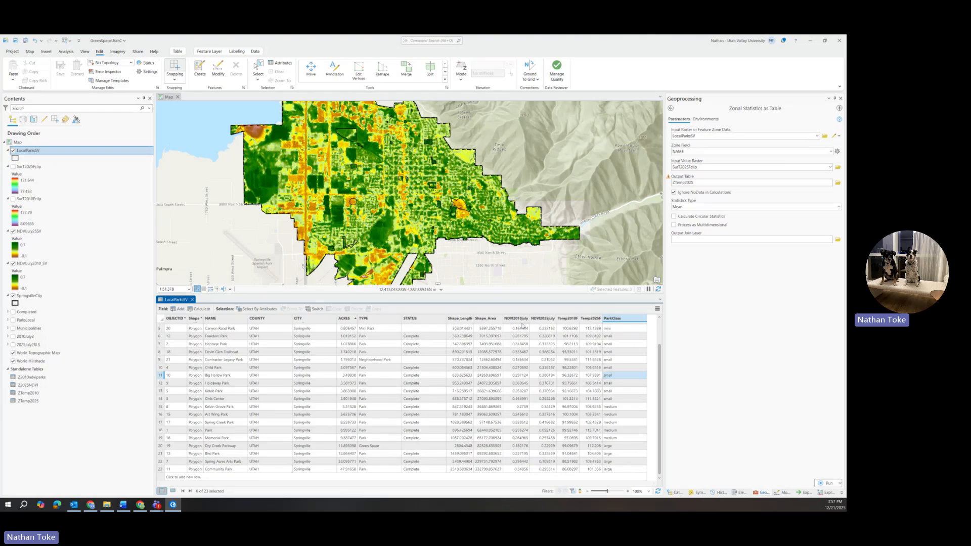
scroll(516, 334, "up", 2)
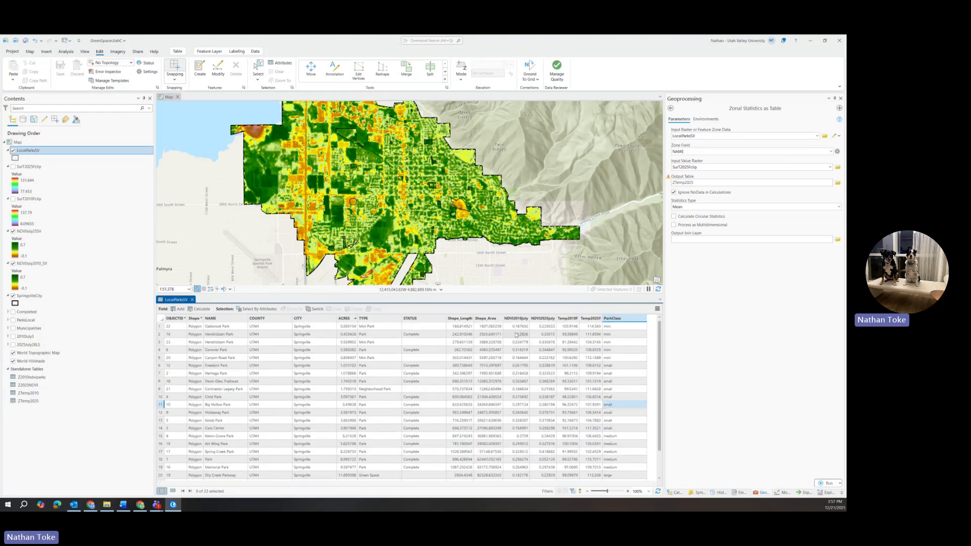
Add a text field named Veg2010 to the LocalParksSV table and save the change.
left_click(178, 309)
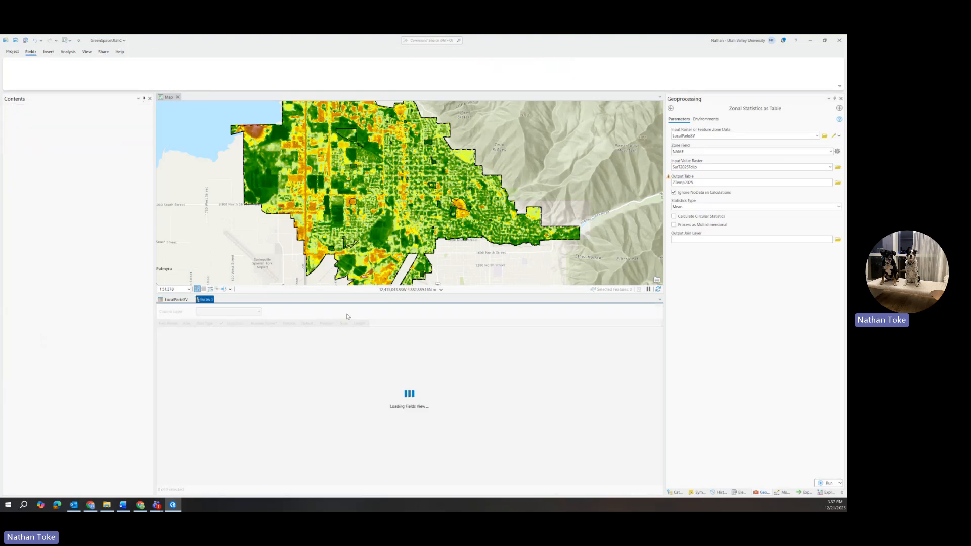
left_click(240, 450)
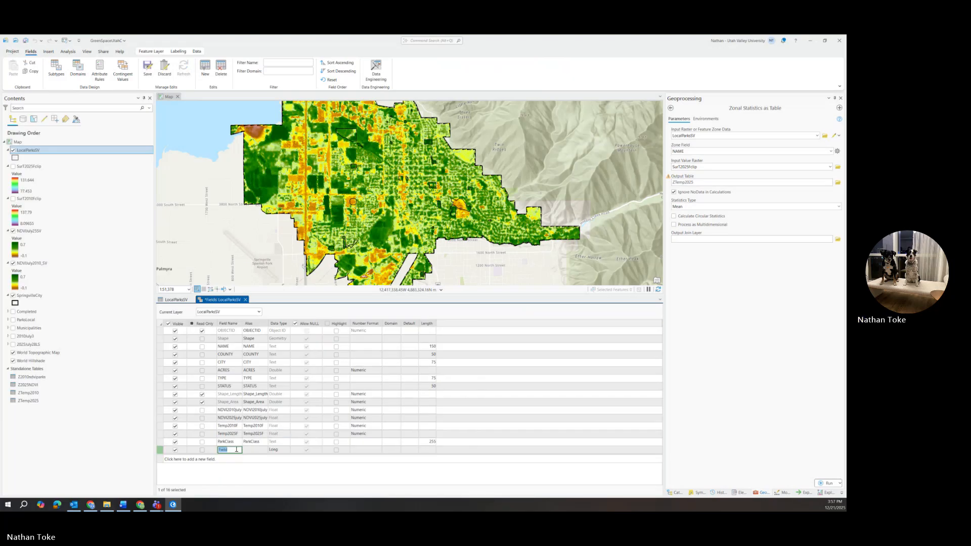
type("Veg2010")
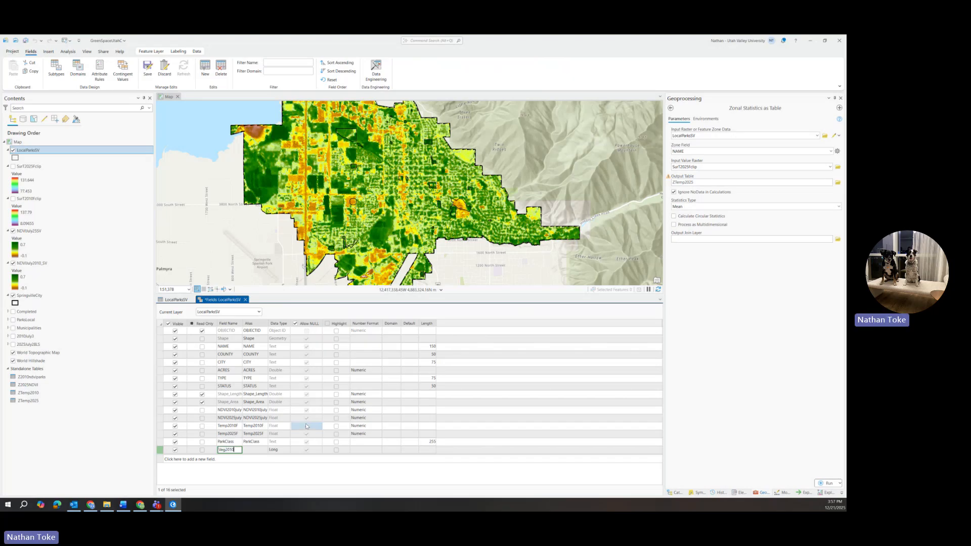
left_click(276, 450)
left_click(286, 449)
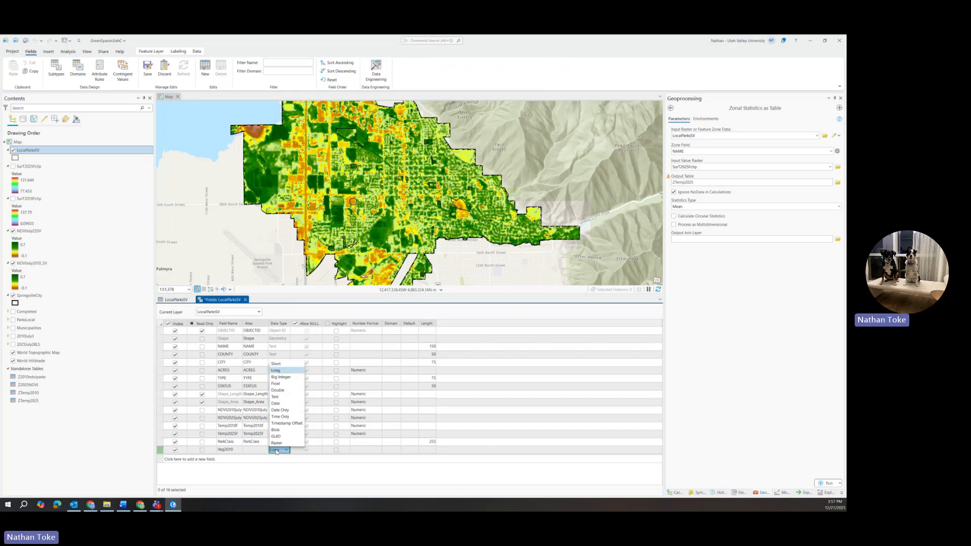
left_click(281, 398)
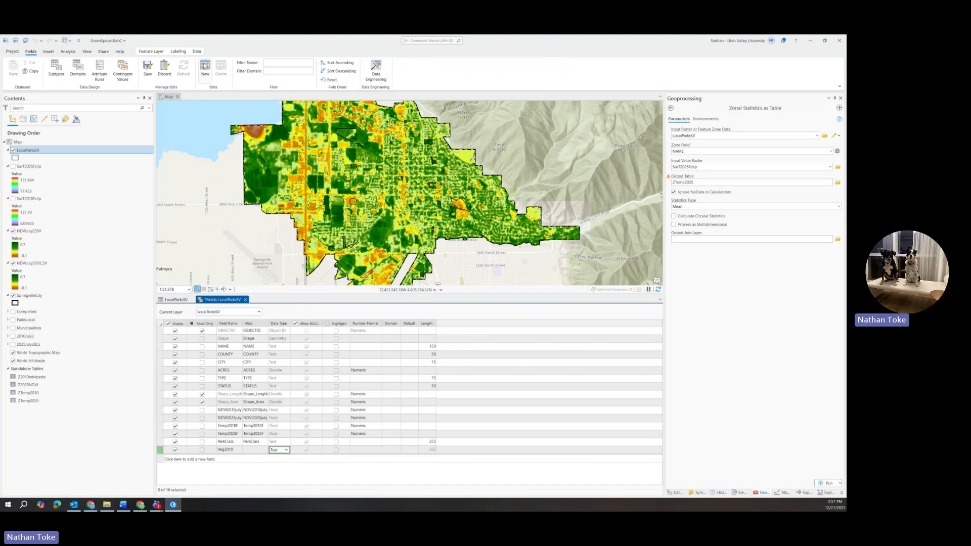
left_click(150, 69)
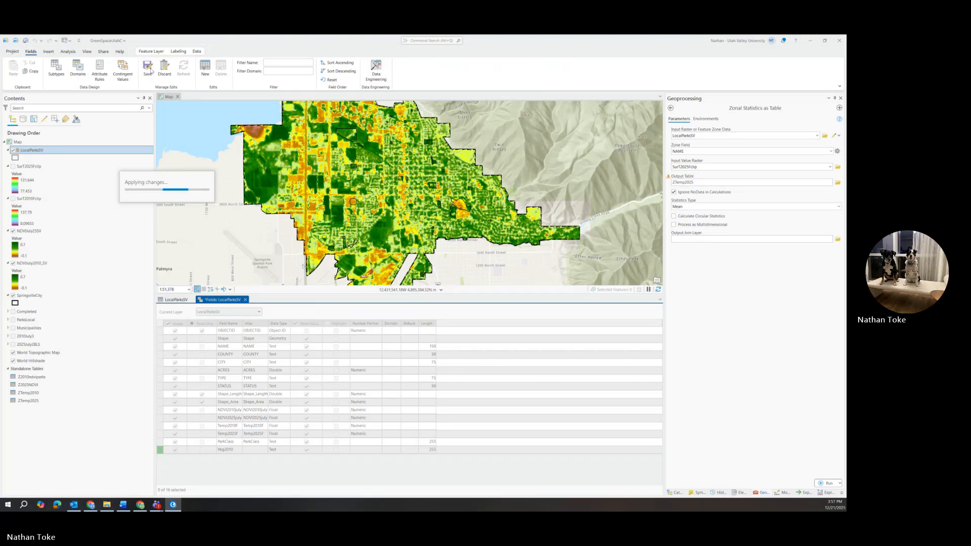
Add a second text field named Veg2025, save it, and close the fields view.
left_click(204, 72)
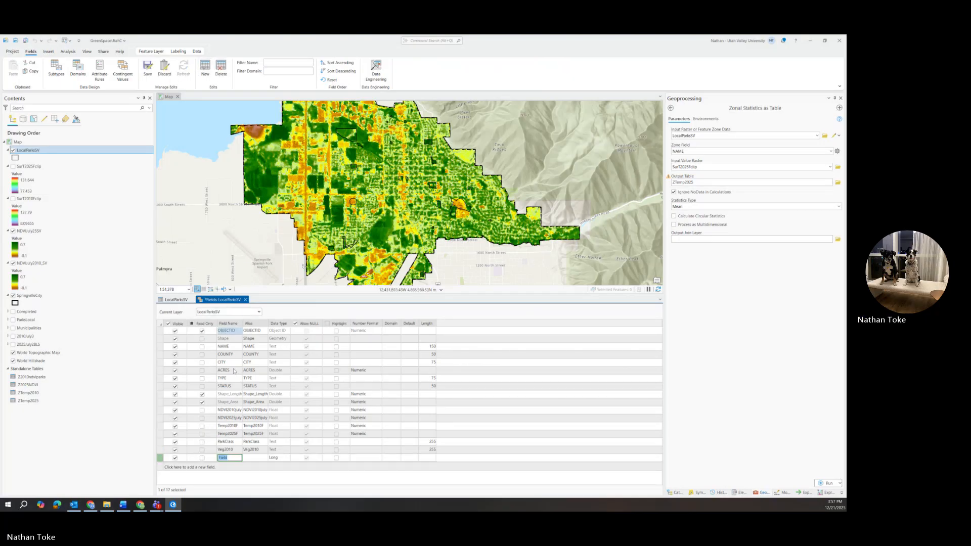
type("Veg")
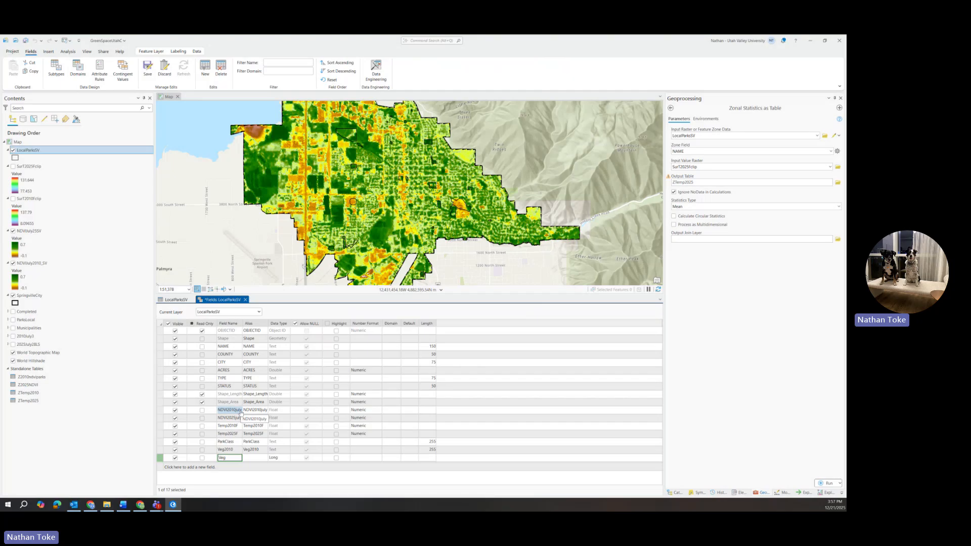
key("Return")
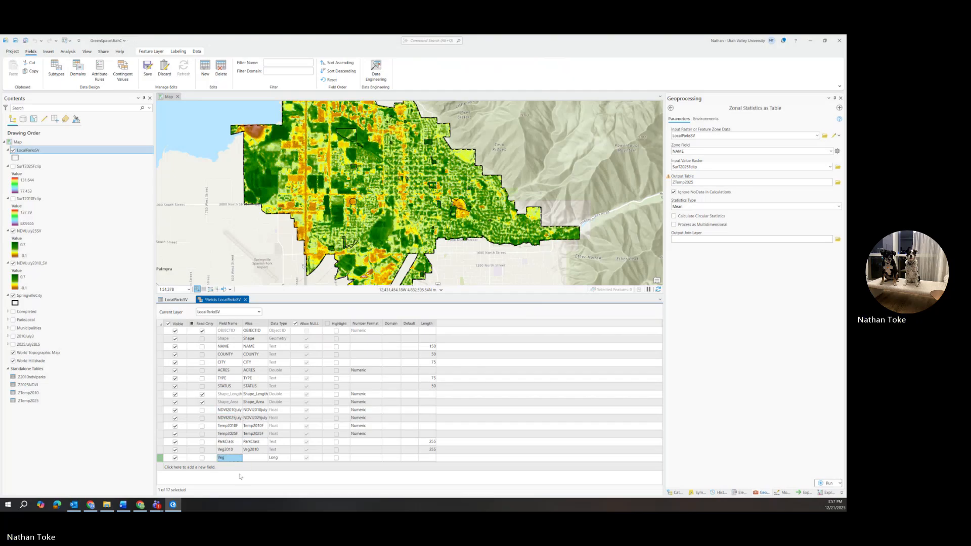
double_click(229, 459)
left_click(229, 459)
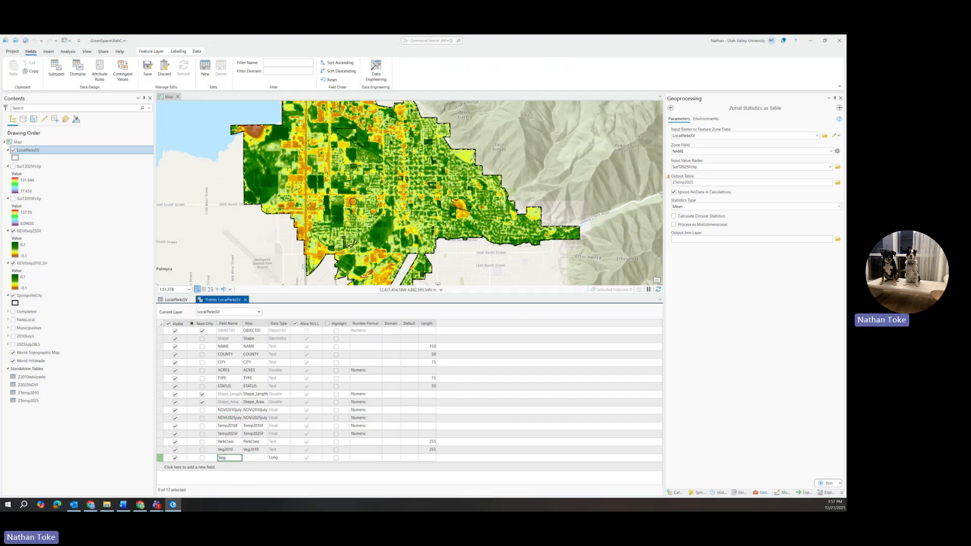
type("2025")
left_click(256, 458)
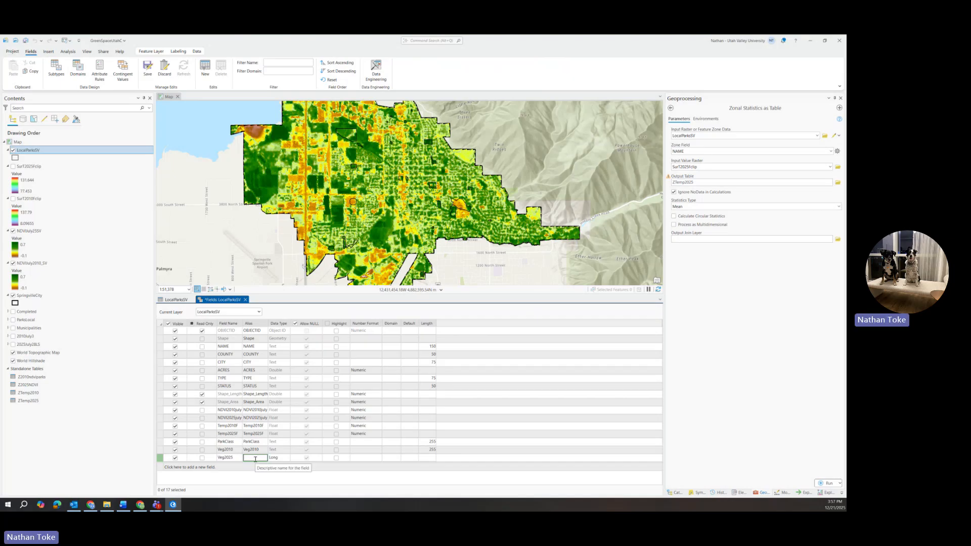
left_click(279, 457)
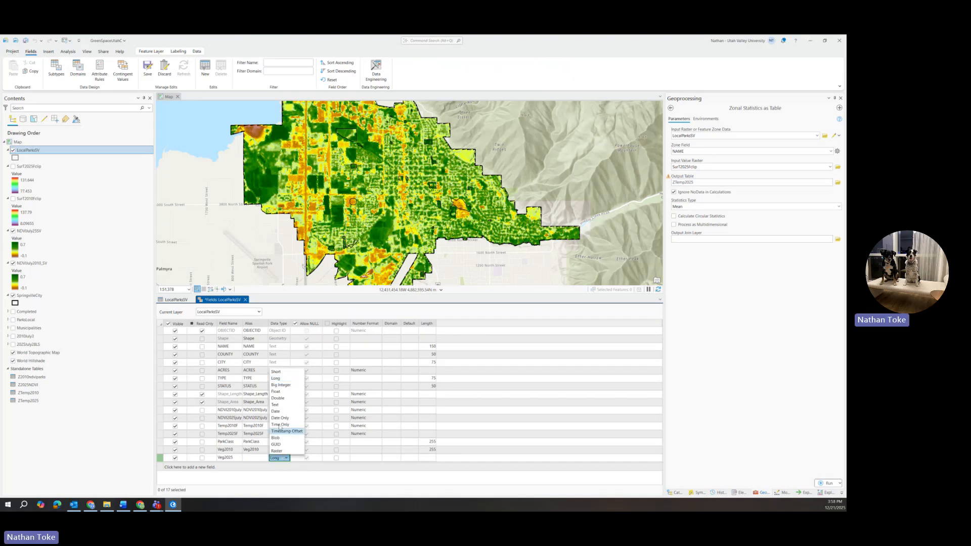
left_click(275, 405)
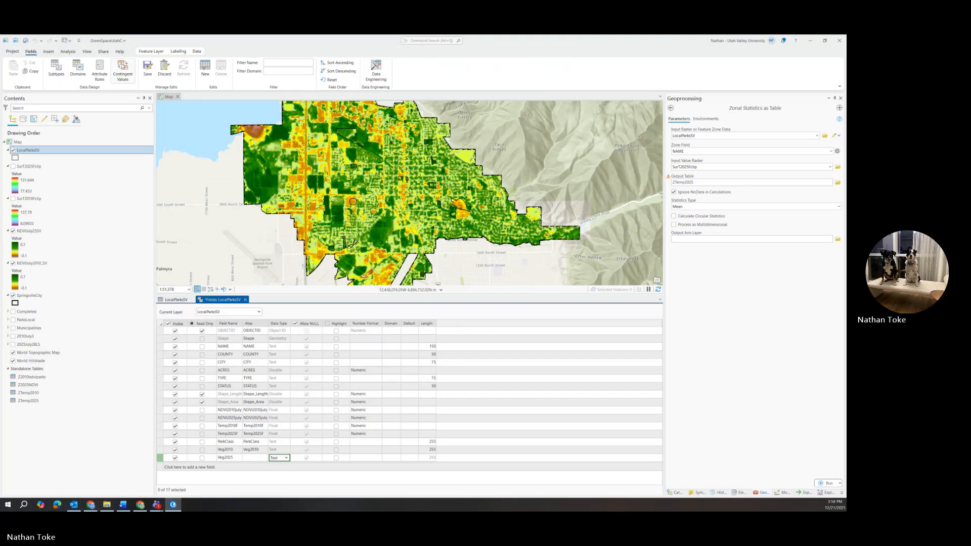
left_click(144, 74)
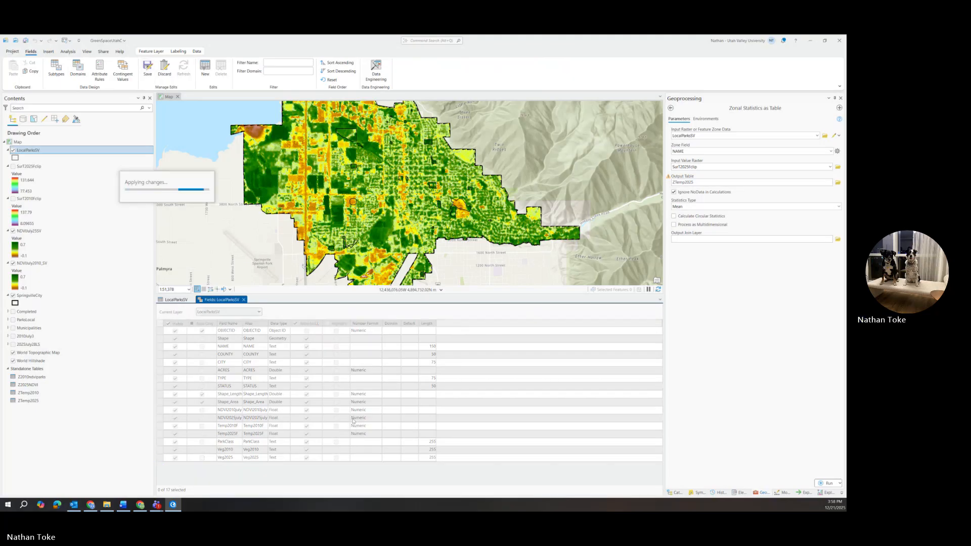
left_click(244, 300)
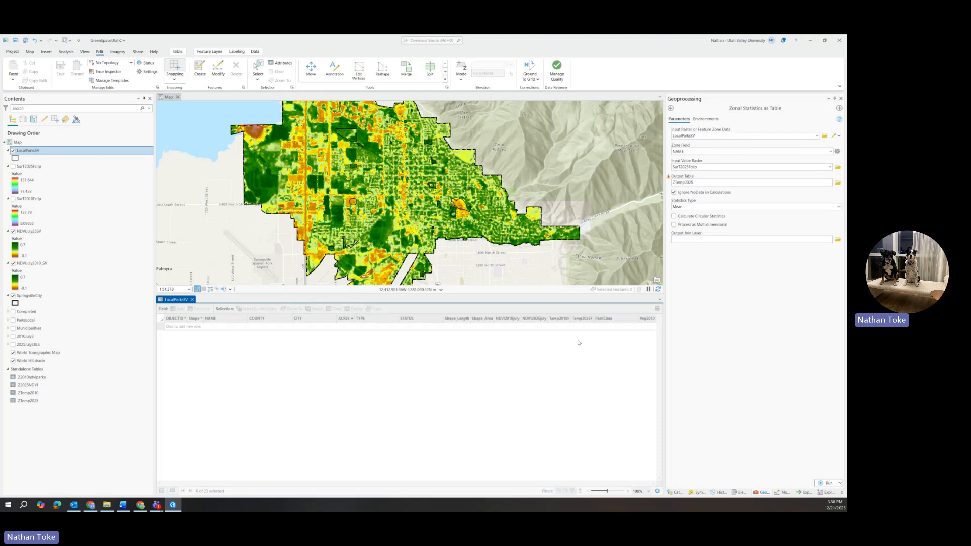
Start a field calculation on Veg2010 and replace the ACRES argument of the Reclass expression with Veg2010.
left_click(620, 405)
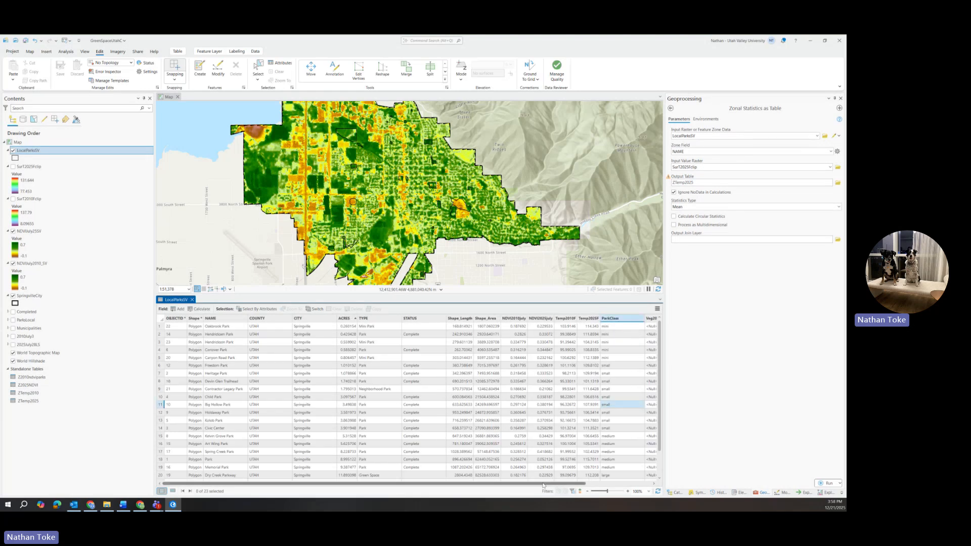
left_click_drag(547, 484, 614, 499)
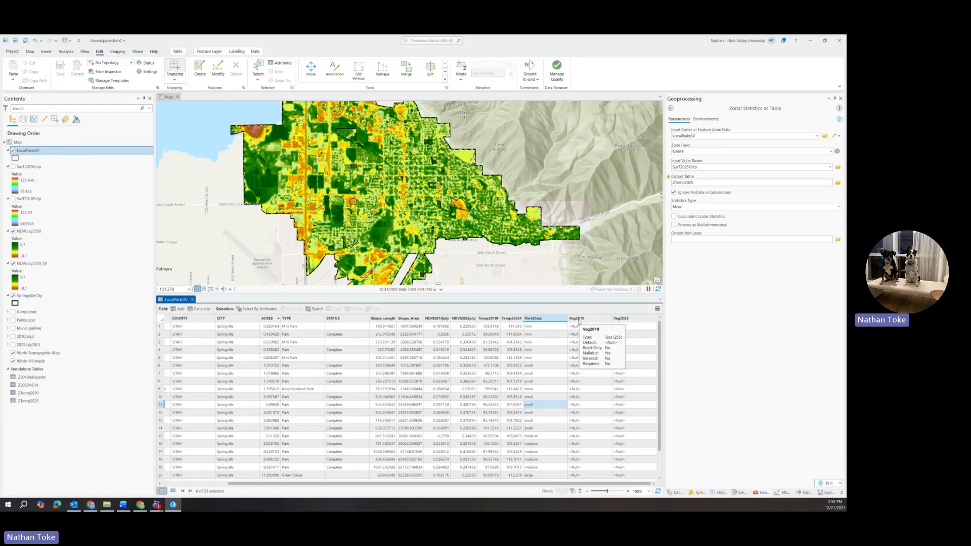
right_click(579, 321)
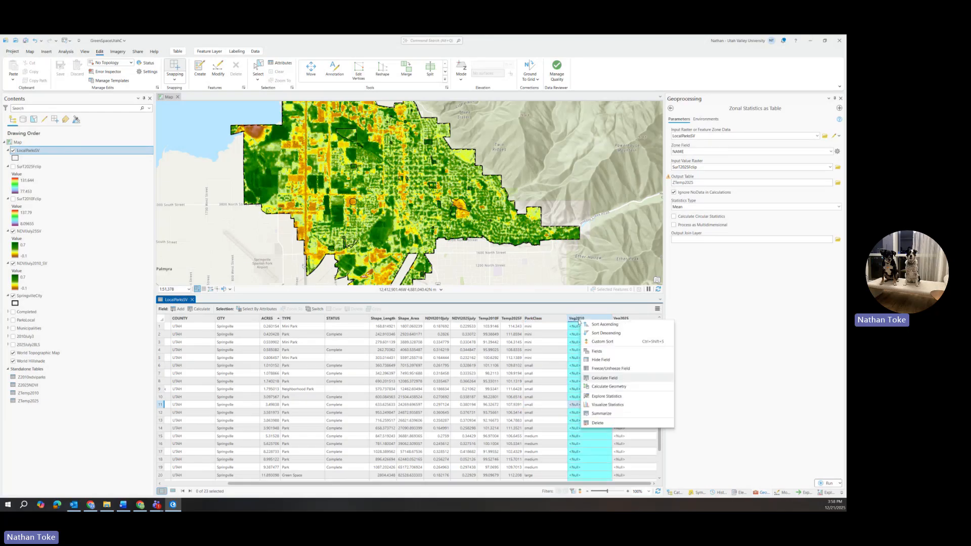
left_click(604, 379)
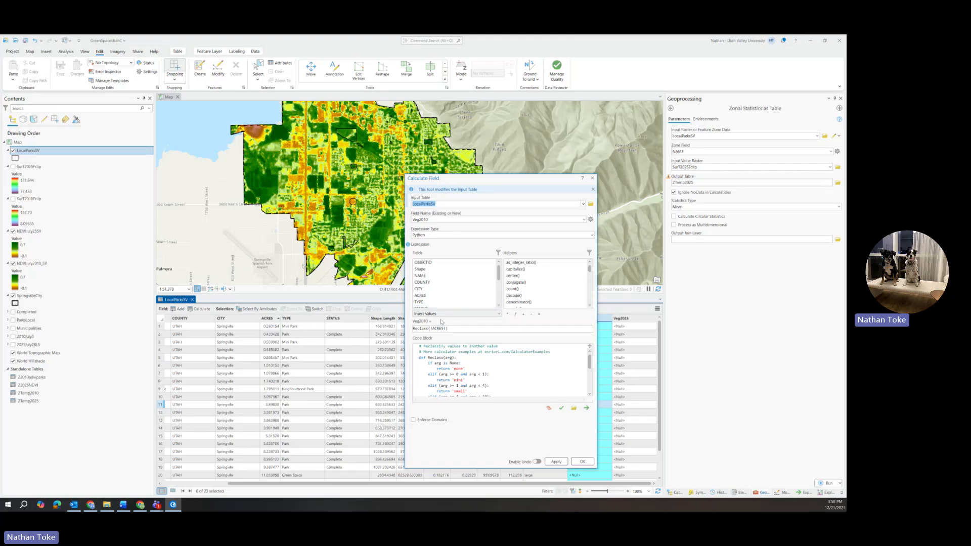
left_click_drag(431, 328, 448, 328)
scroll(463, 282, "down", 3)
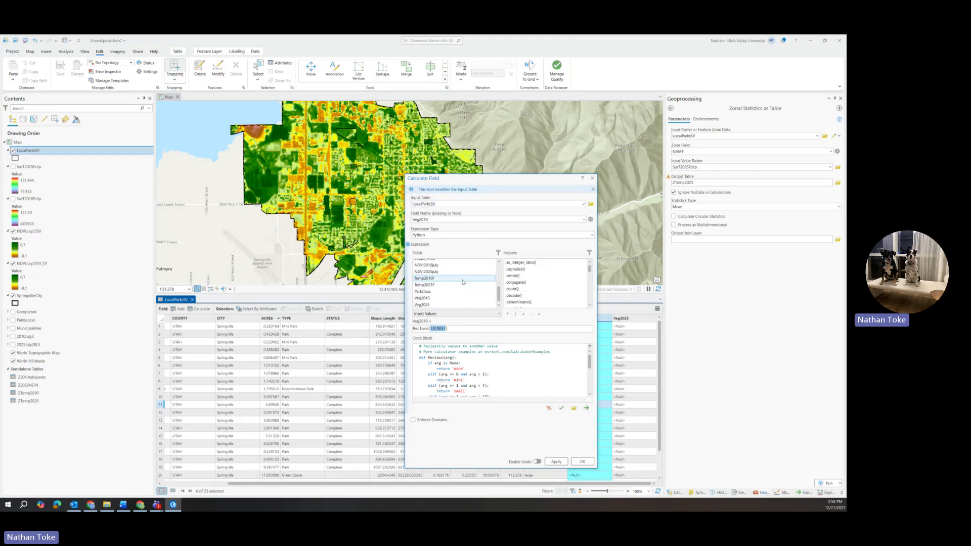
double_click(436, 298)
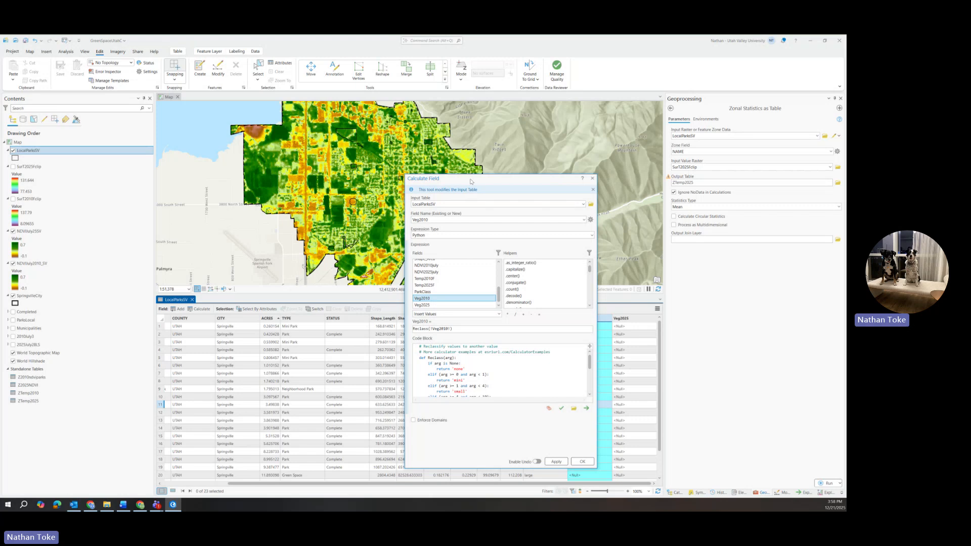
Make the first numeric branch of the code block return 'unhealthy' for values from 0 to below 0.2.
left_click_drag(468, 181, 289, 144)
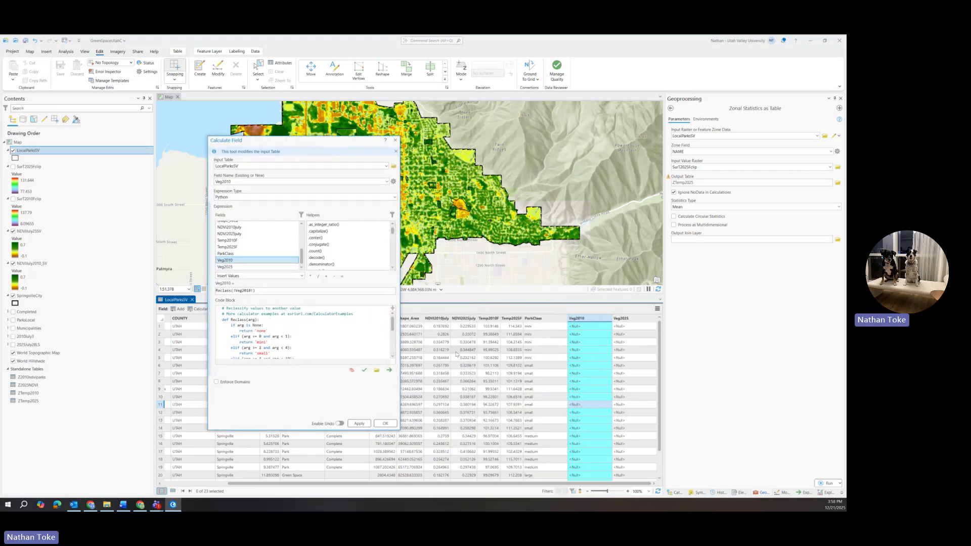
scroll(457, 354, "down", 2)
scroll(457, 354, "up", 2)
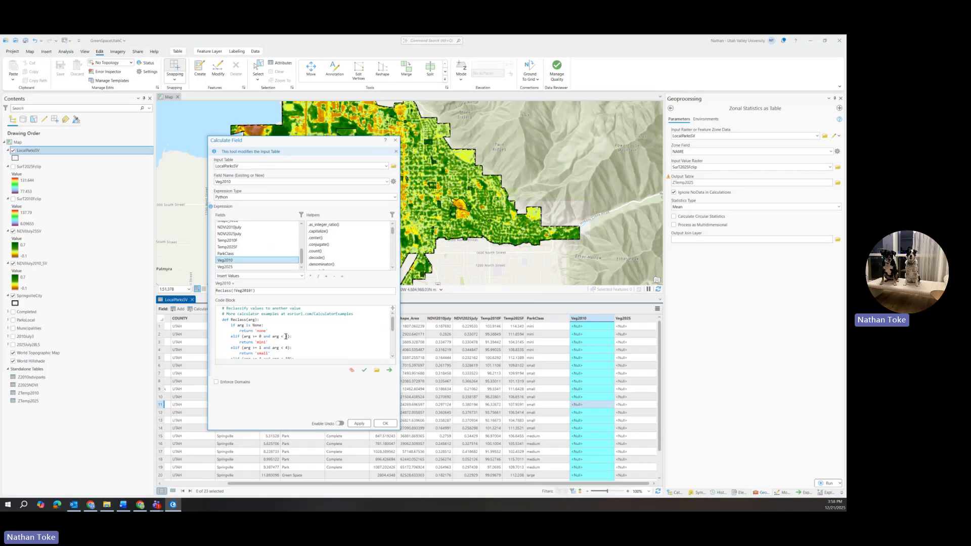
left_click(286, 336)
double_click(287, 336)
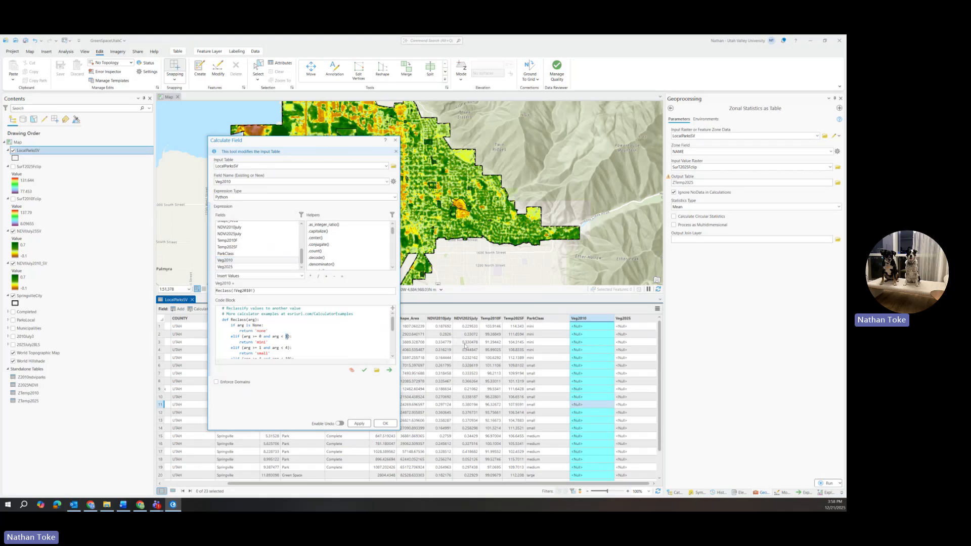
type("0")
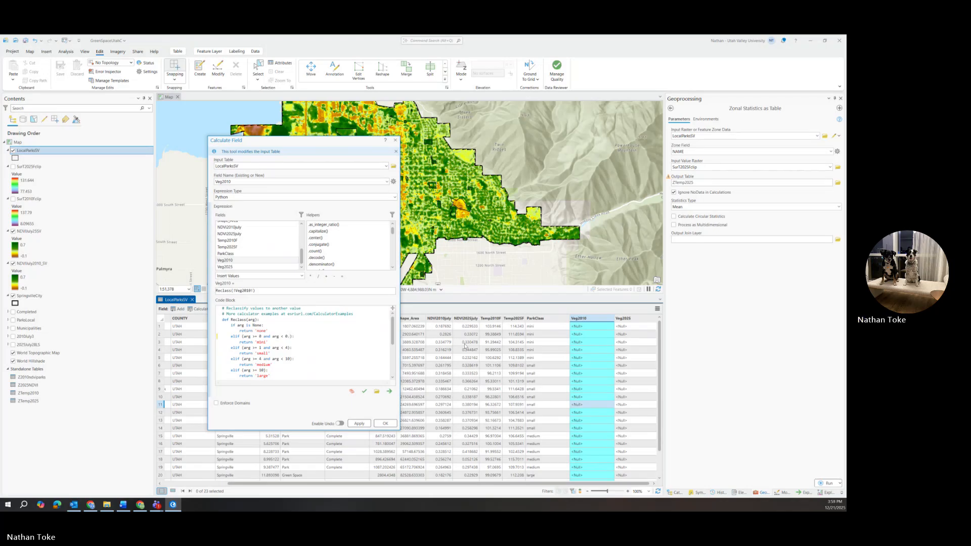
type(".2")
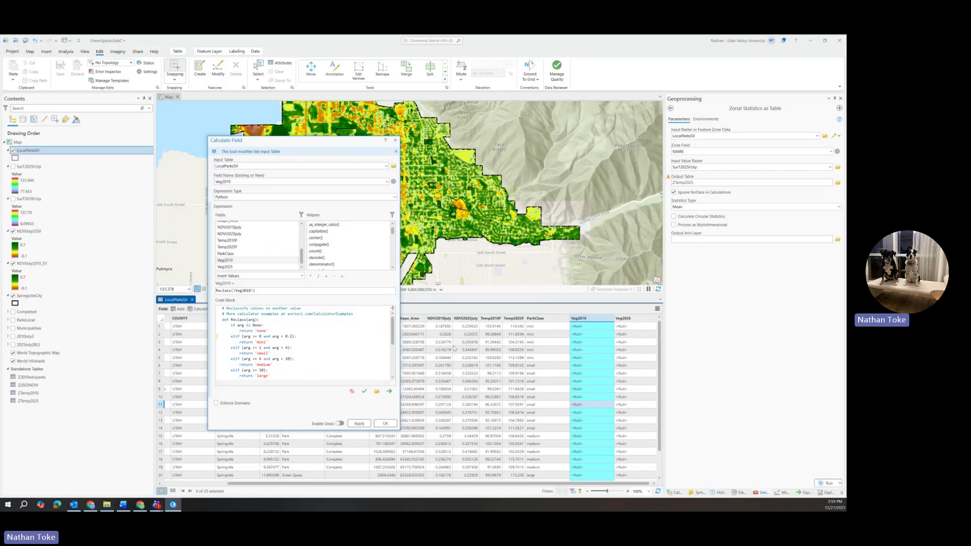
double_click(261, 342)
type("unhealth")
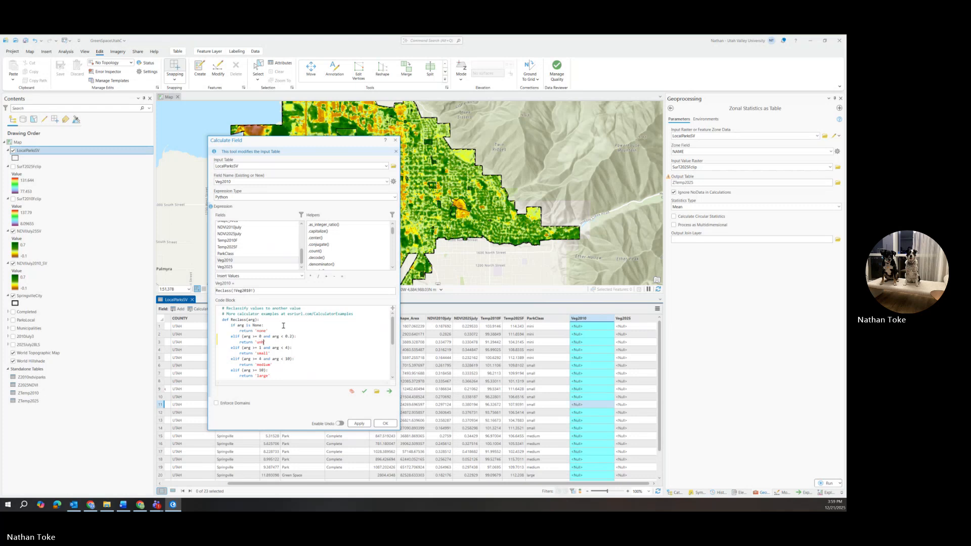
type("y")
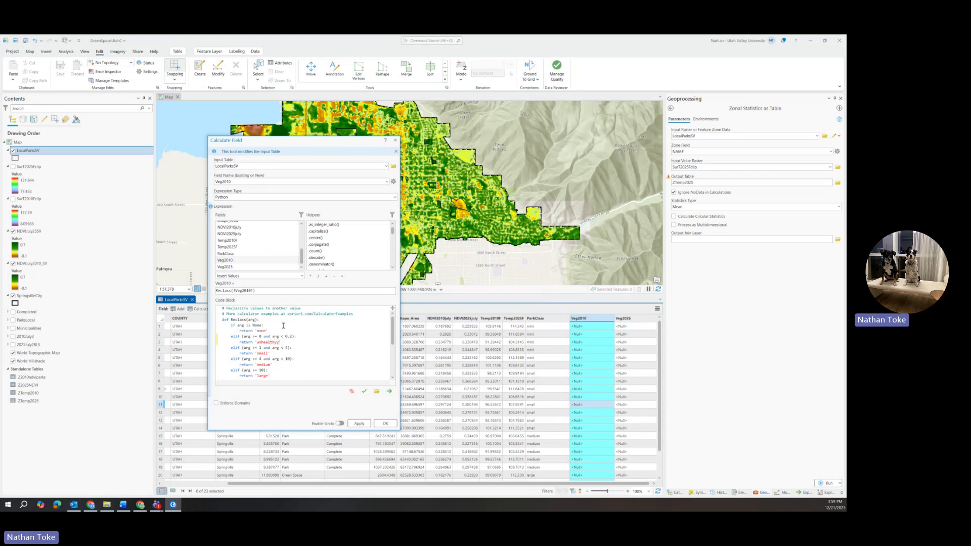
Make the second numeric branch return 'questionable' for values from 0.2 to below 0.3.
double_click(260, 348)
type("02")
key("Left")
type(".")
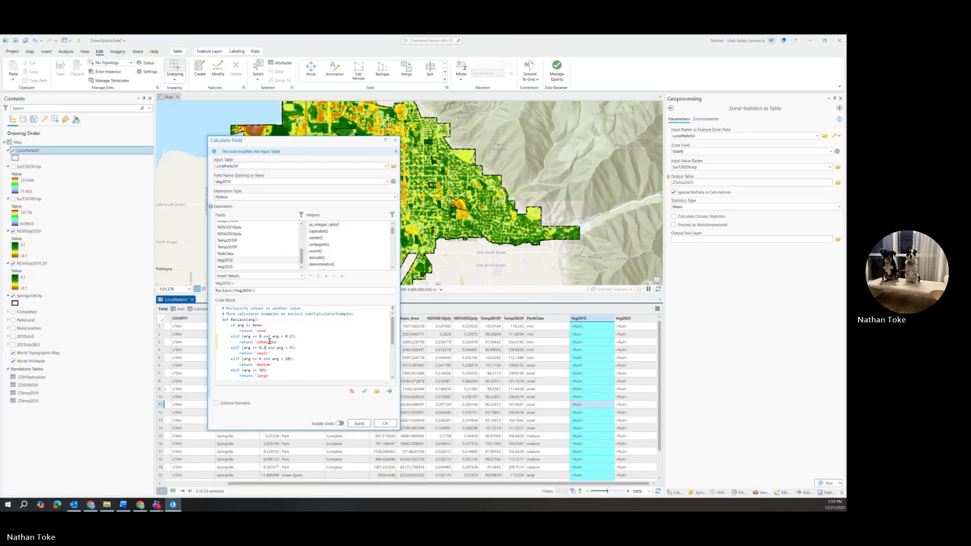
double_click(291, 348)
type("3")
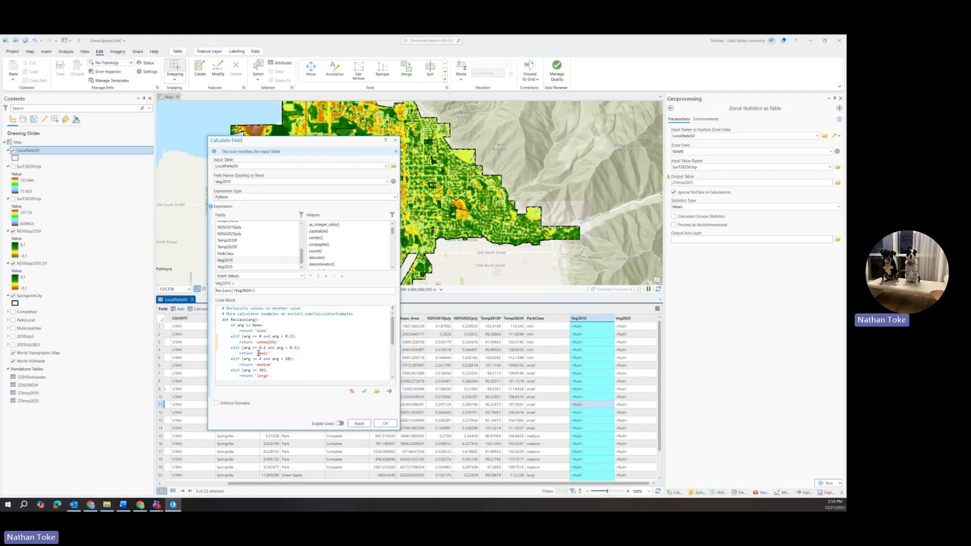
double_click(259, 353)
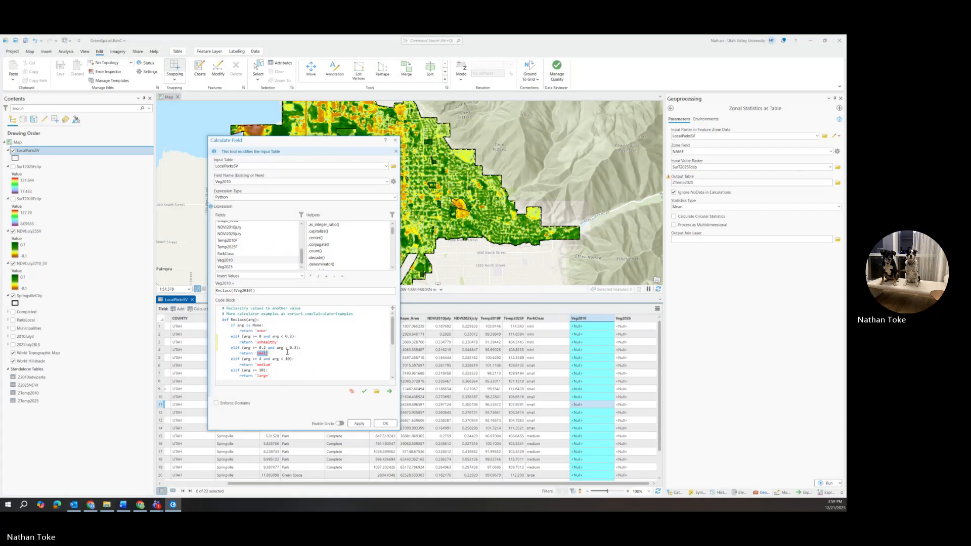
type("questionable")
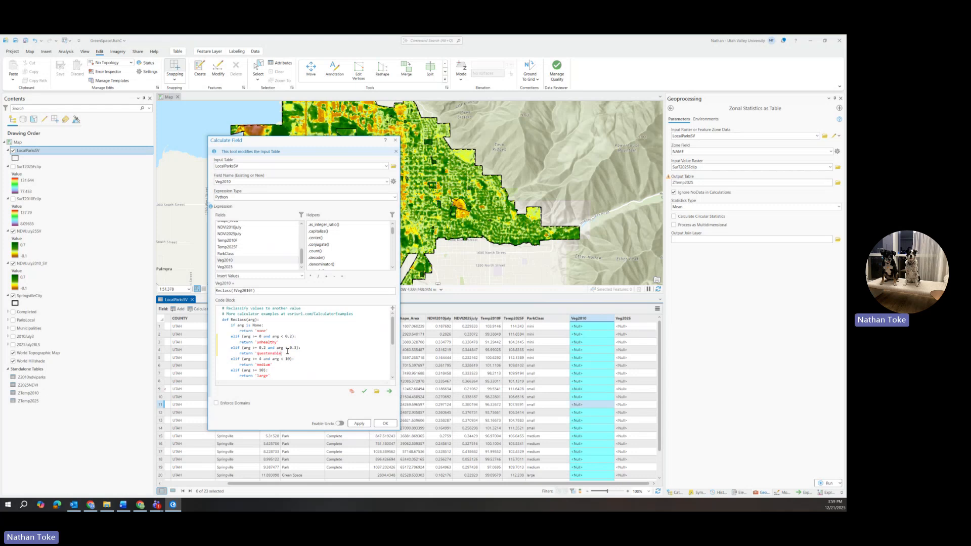
Delete the 'medium' branch and make the last branch return 'healthy' for values of 0.3 or more.
left_click(274, 371)
double_click(261, 359)
left_click_drag(269, 365, 207, 357)
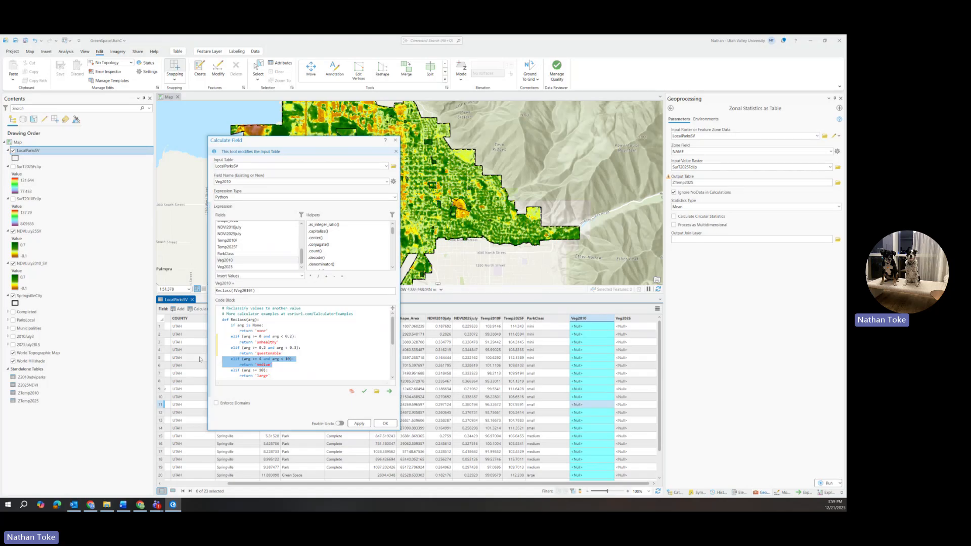
key("BackSpace")
key("BackSpace")
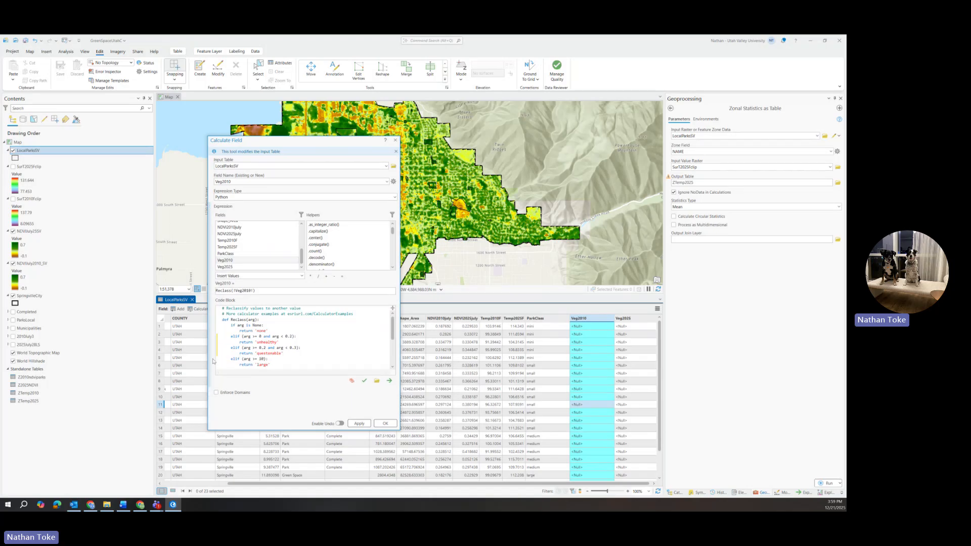
double_click(262, 359)
type("0.3")
left_click_drag(257, 364, 269, 365)
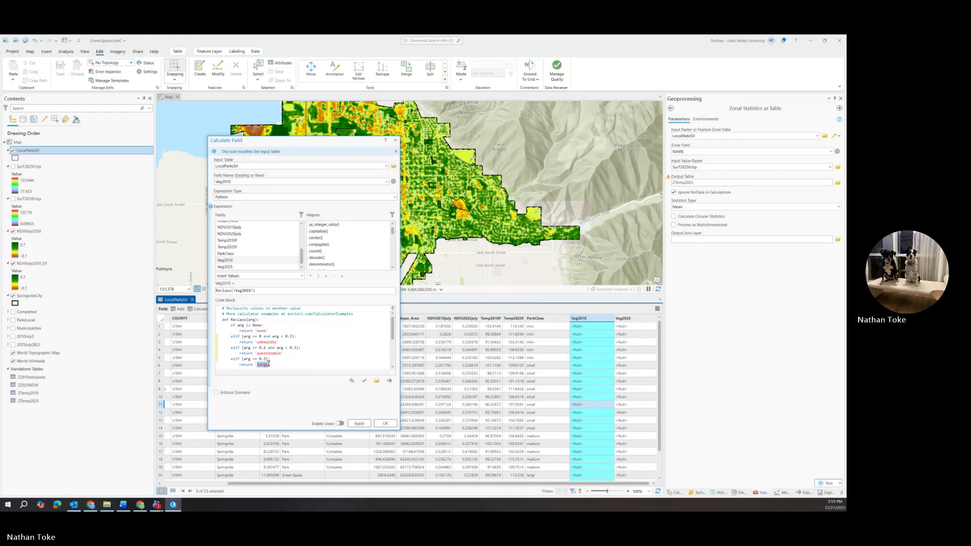
type("healthy")
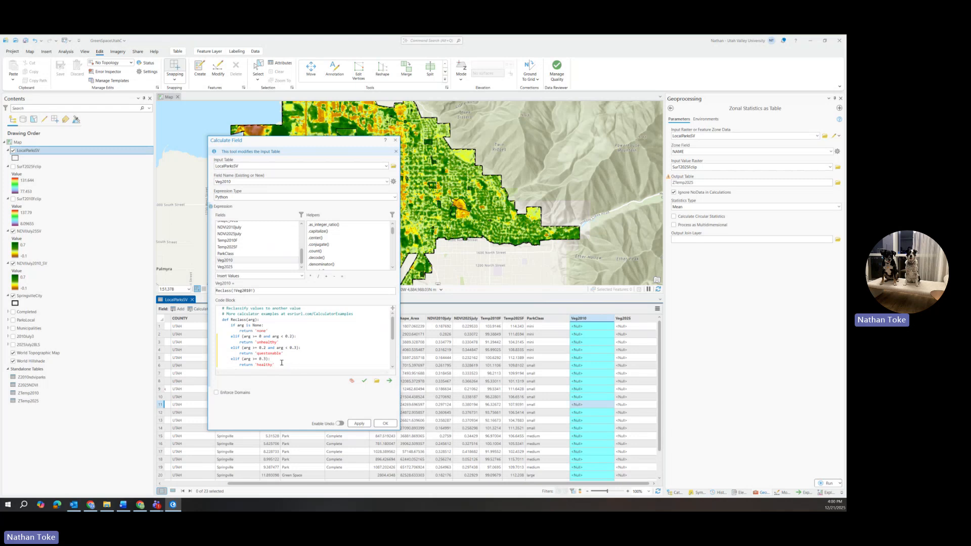
Apply the reclassification to Veg2010, check the resulting classes in the table, and validate the expression.
scroll(314, 358, "down", 1)
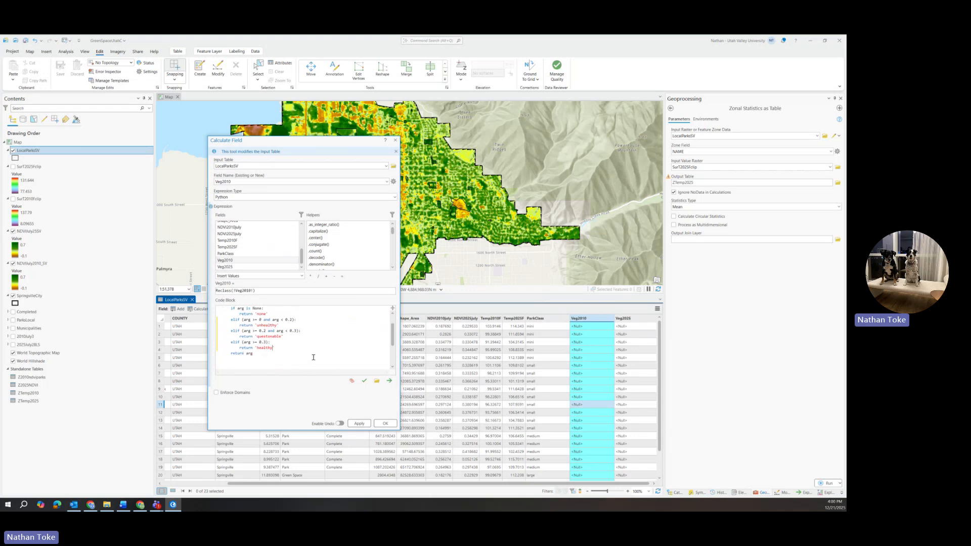
left_click(353, 420)
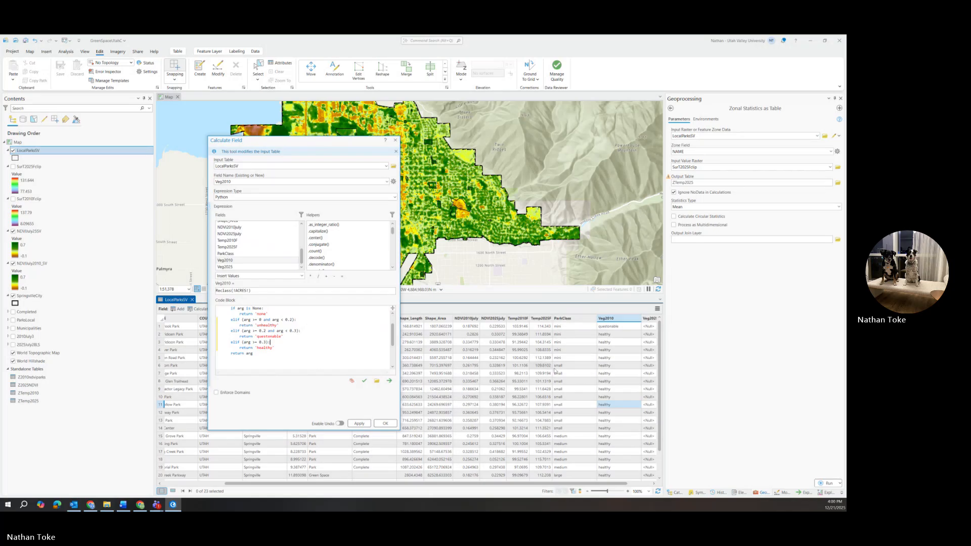
scroll(575, 372, "down", 2)
scroll(575, 373, "up", 2)
left_click(364, 380)
scroll(248, 322, "up", 1)
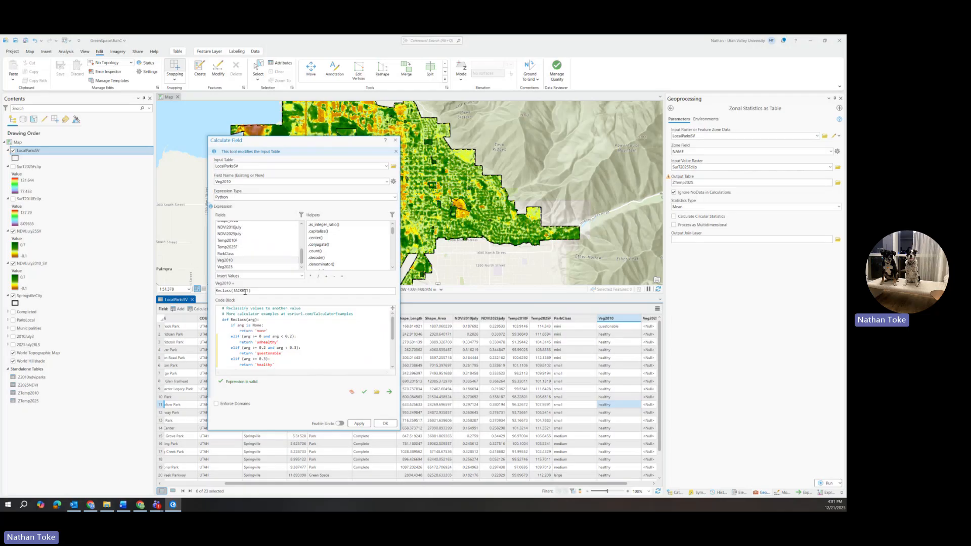
Set the Reclass argument to NDVI2010July, apply the calculation to Veg2010, and review the classes in the table.
left_click_drag(233, 291, 252, 291)
double_click(226, 260)
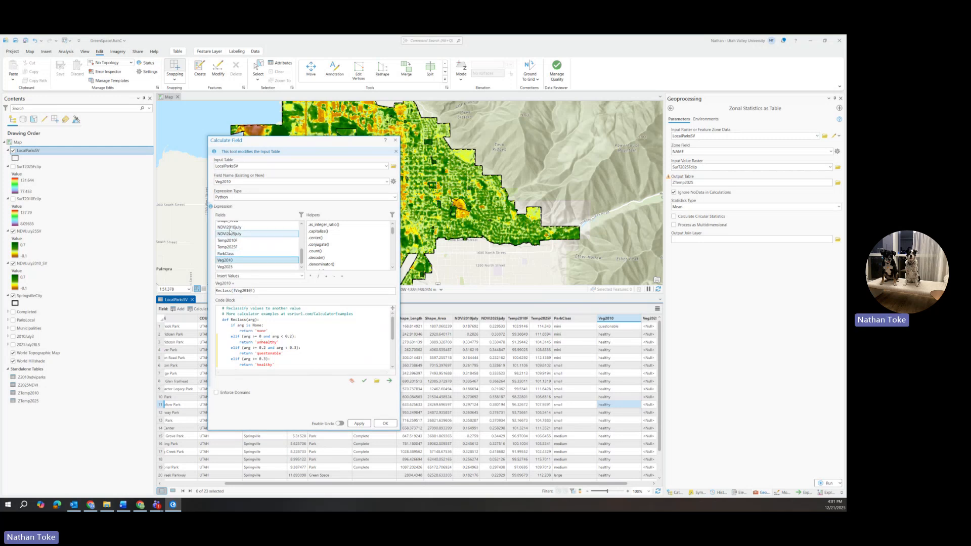
left_click(254, 291)
left_click_drag(253, 291, 232, 291)
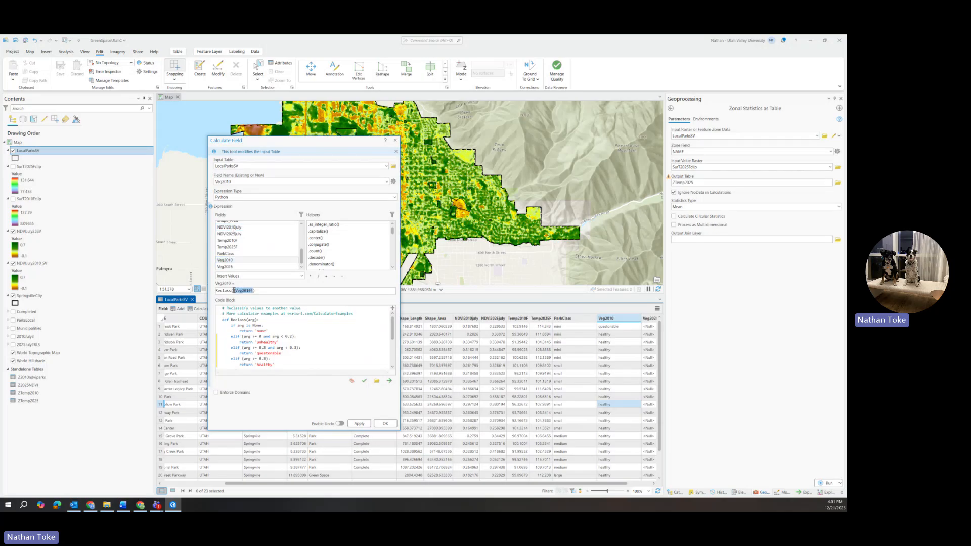
double_click(235, 228)
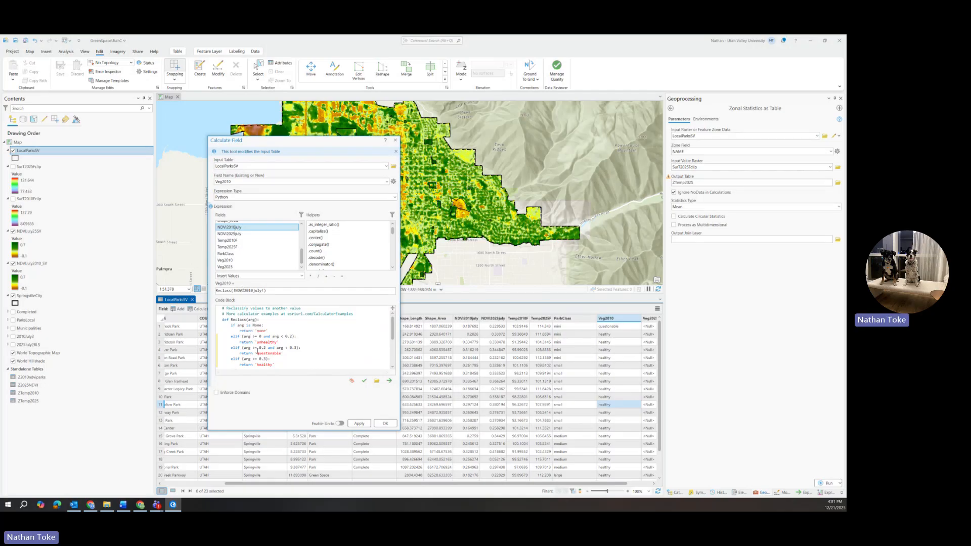
left_click(358, 424)
left_click(365, 424)
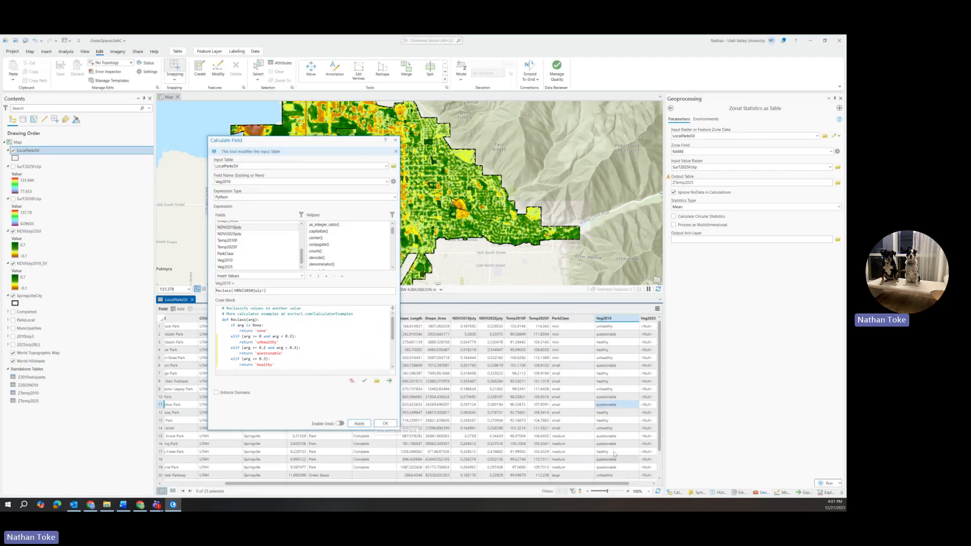
left_click(626, 407)
scroll(624, 428, "down", 1)
scroll(623, 429, "up", 1)
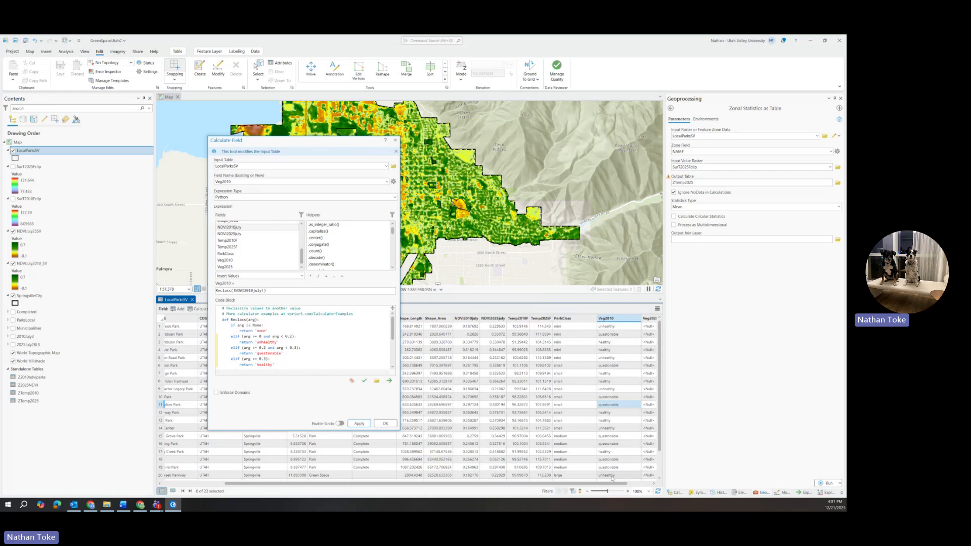
Change the Reclass argument to NDVI2025July and apply the calculation with Veg2010 still as the target field.
left_click_drag(597, 484, 620, 484)
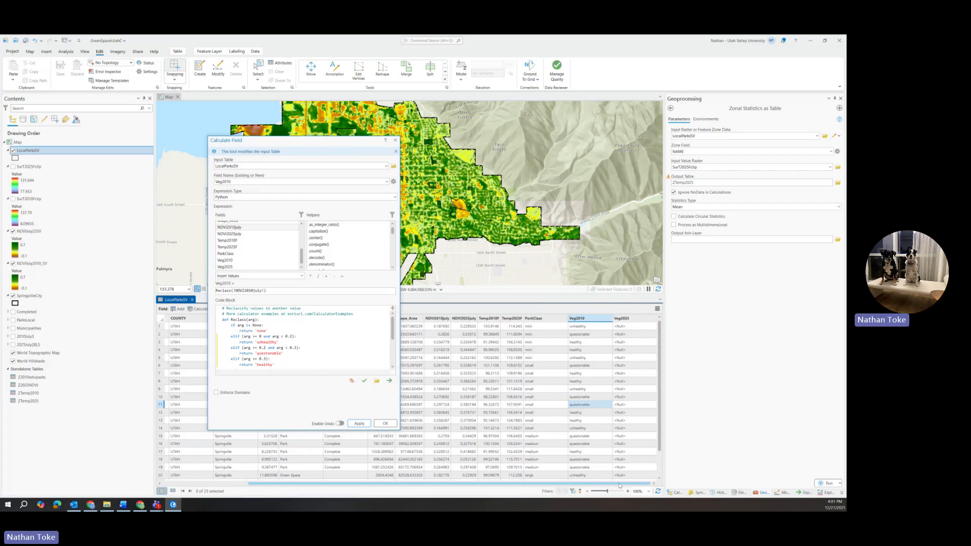
left_click_drag(263, 291, 234, 291)
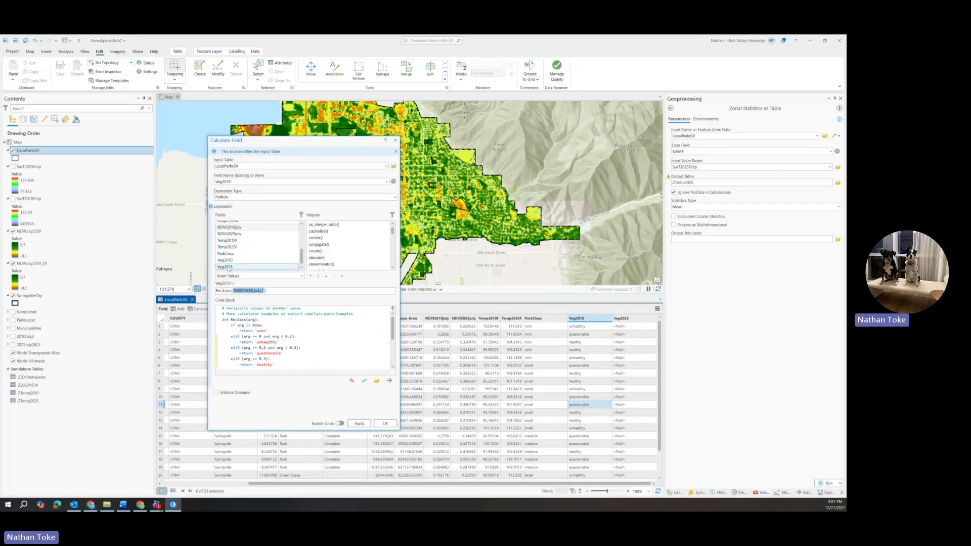
double_click(234, 234)
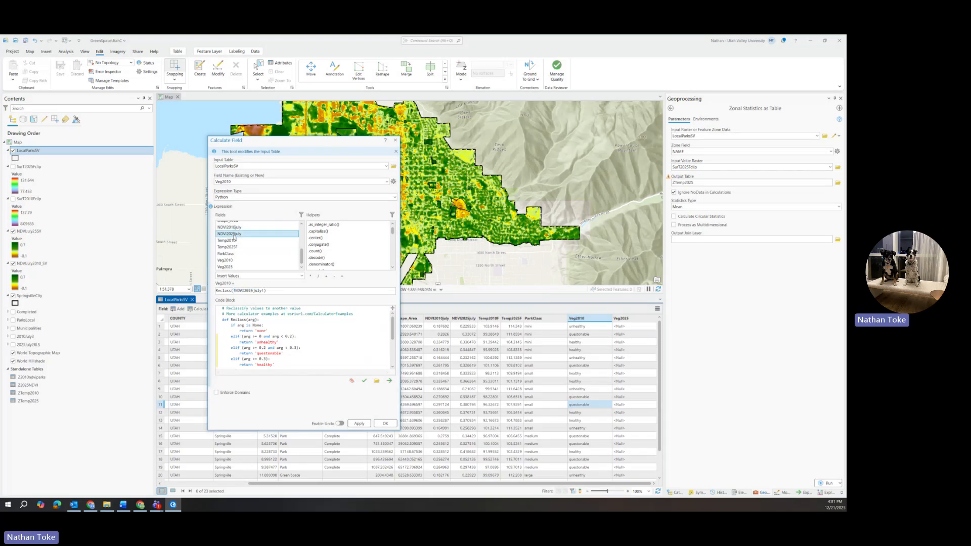
left_click(358, 423)
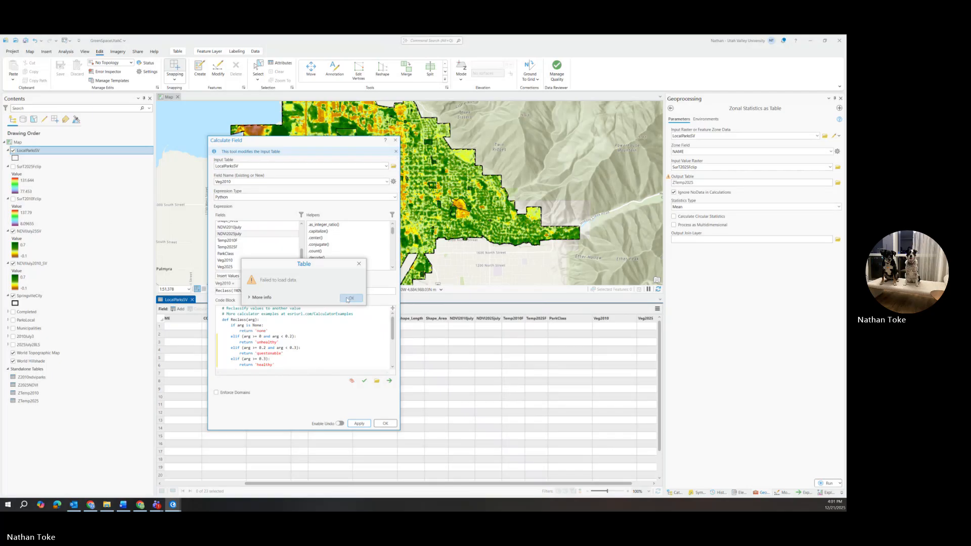
left_click(350, 298)
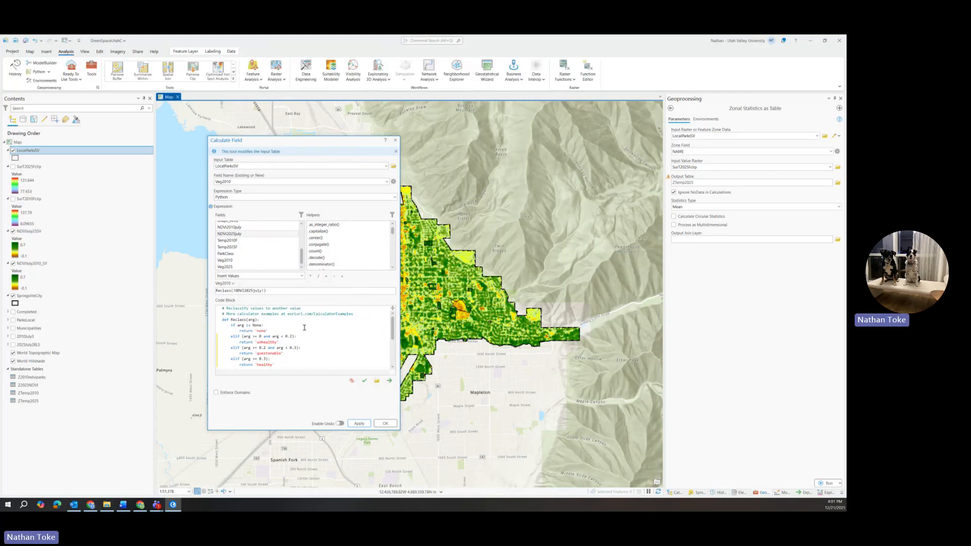
left_click(360, 423)
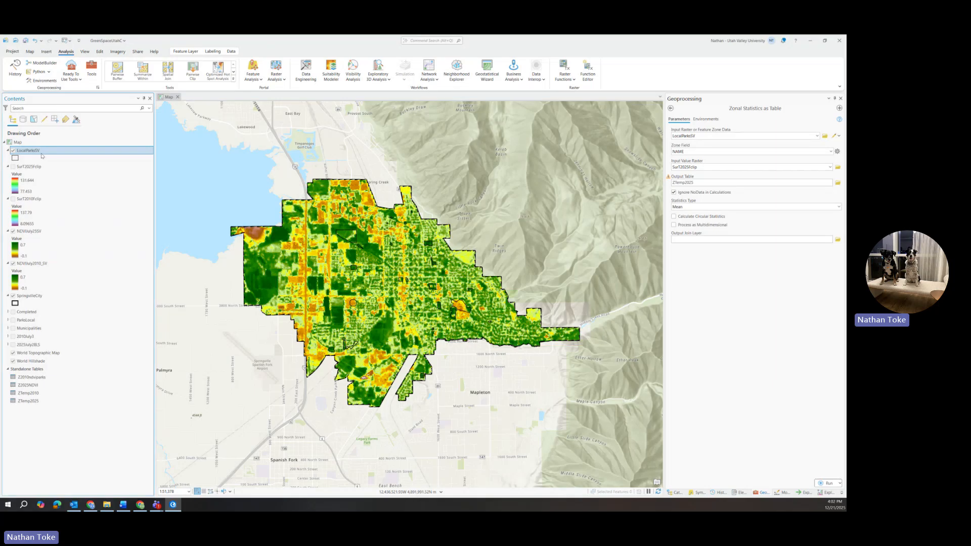
Open the attribute table of the LocalParksSV layer.
right_click(42, 154)
right_click(40, 153)
left_click(67, 191)
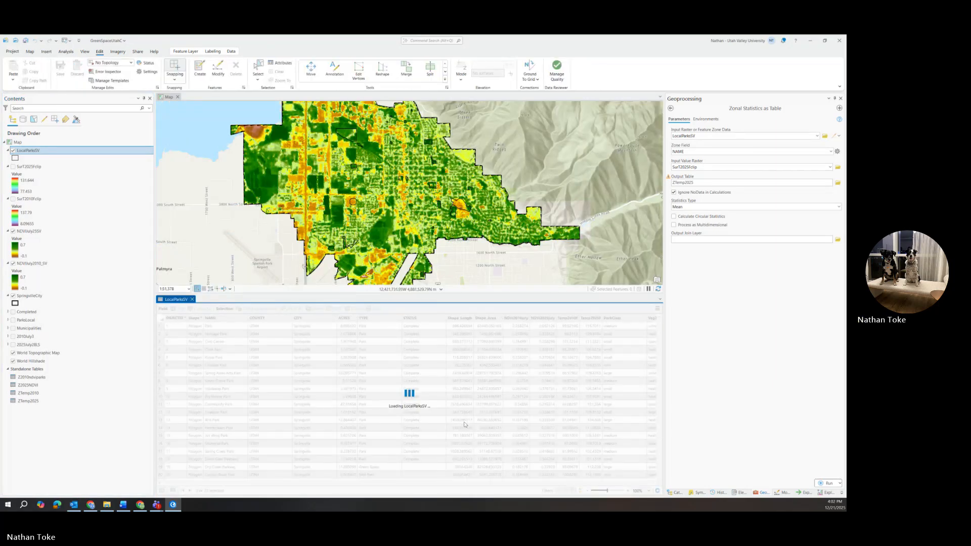
Calculate the Veg2025 field with the Reclass expression on NDVI2025July, validating the expression before applying it.
left_click_drag(420, 491, 506, 509)
right_click(625, 321)
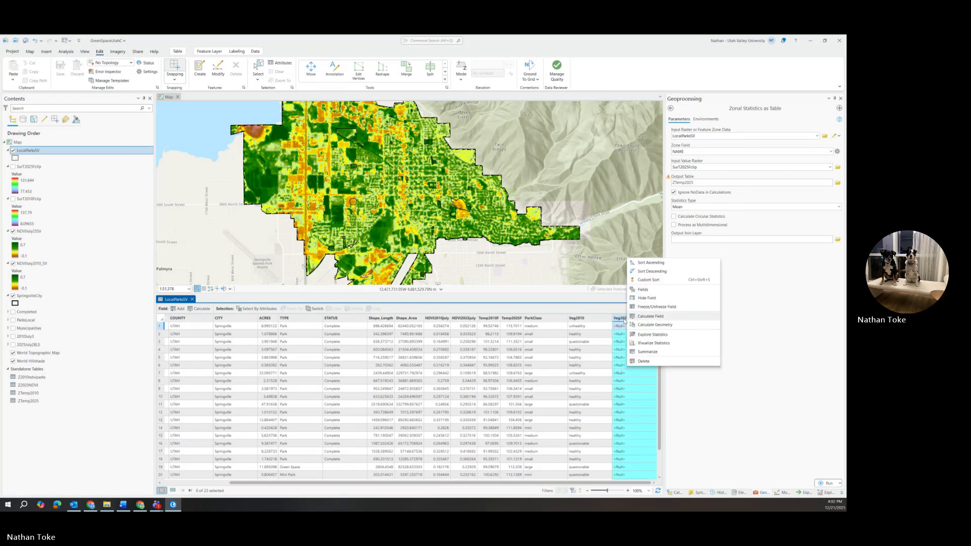
left_click(649, 316)
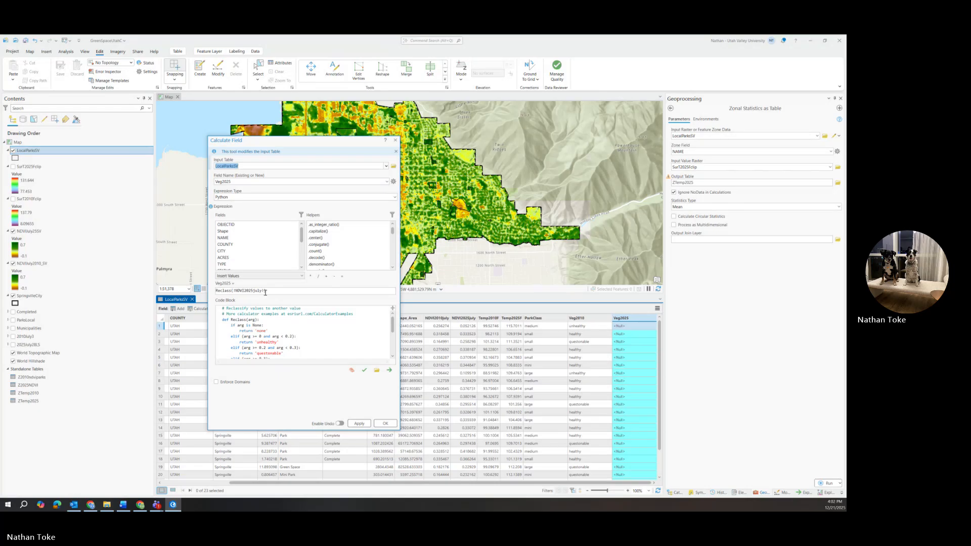
left_click(364, 370)
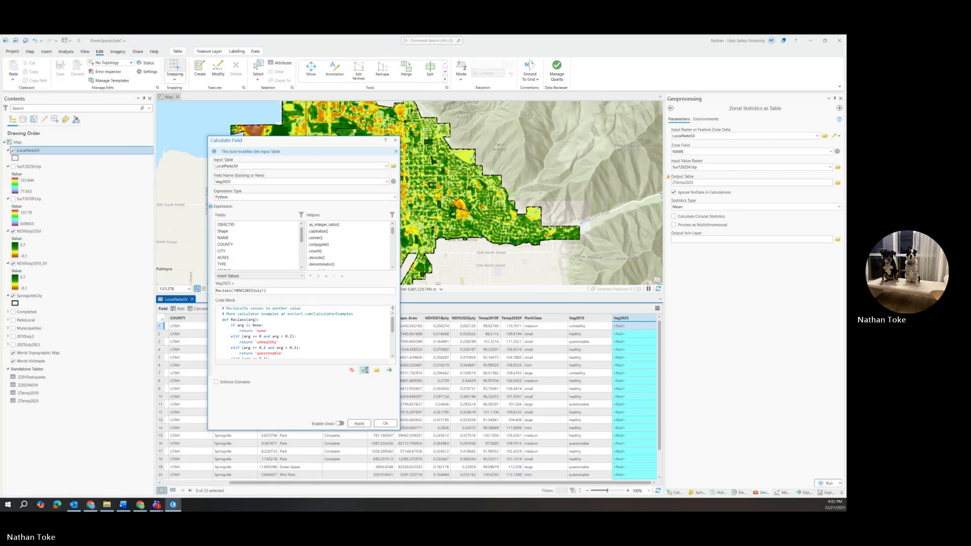
left_click(360, 423)
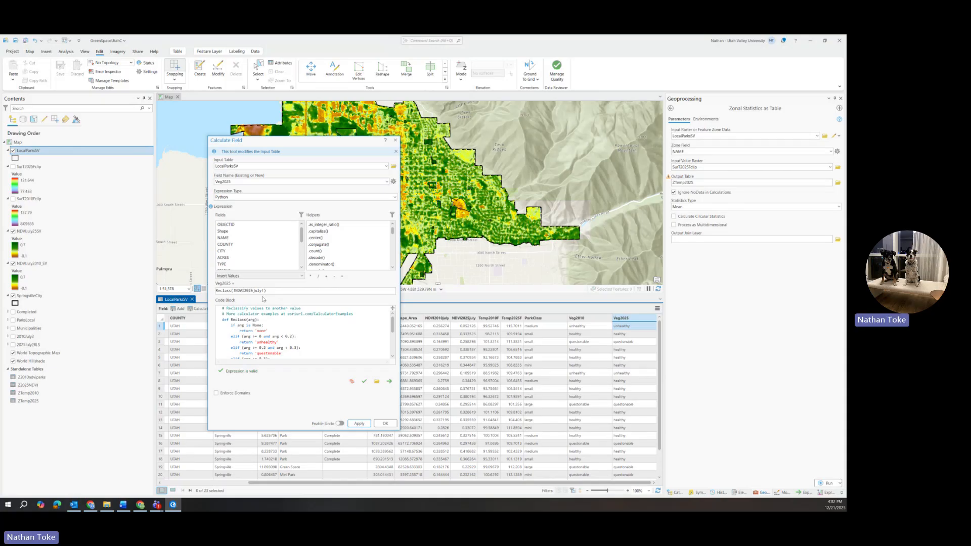
Reinsert NDVI2025July as the Reclass argument, apply it to Veg2025 again, and review the classes before closing the calculation.
left_click_drag(264, 292, 235, 292)
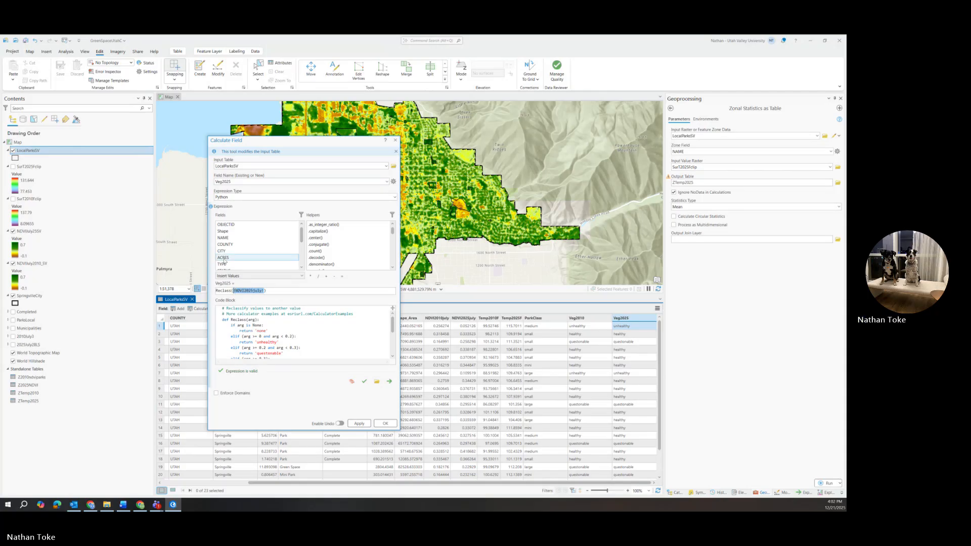
scroll(231, 250, "down", 4)
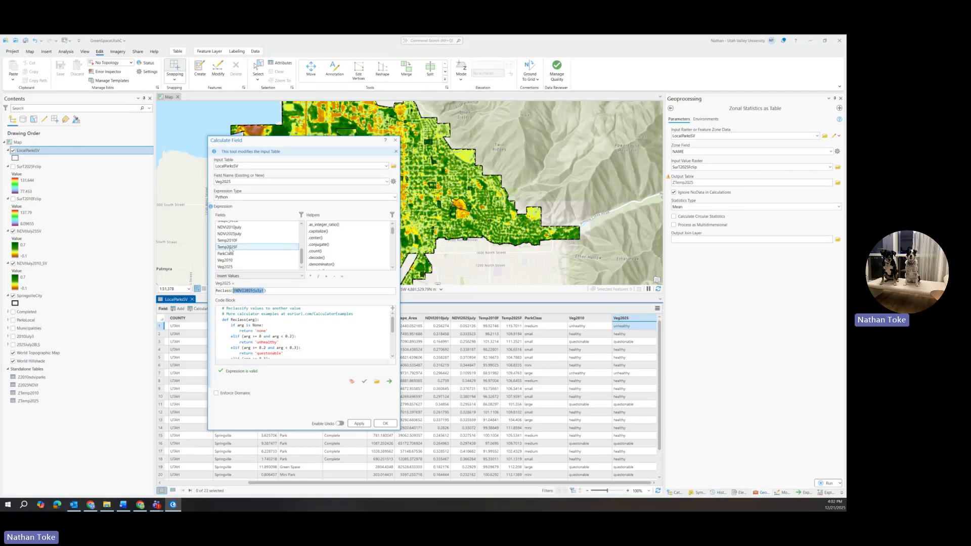
double_click(230, 234)
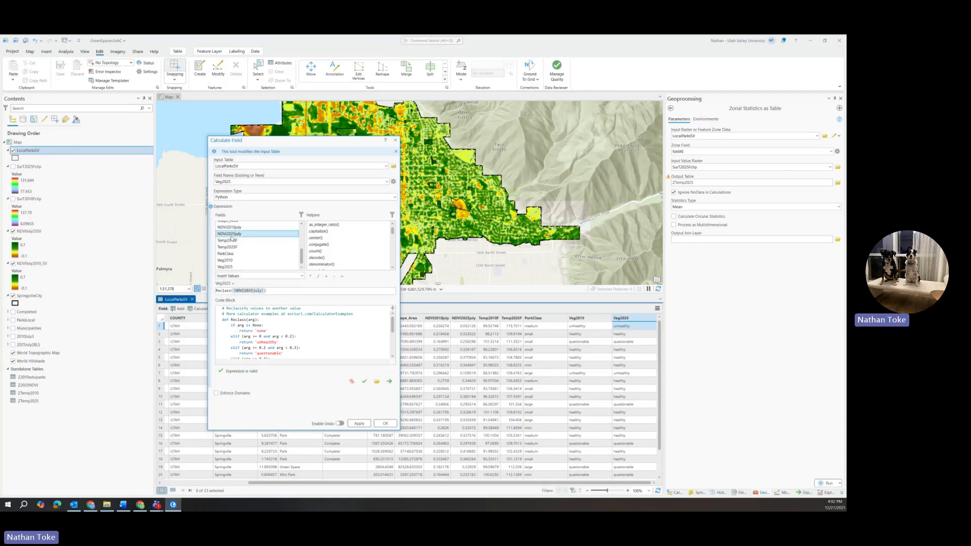
left_click(363, 424)
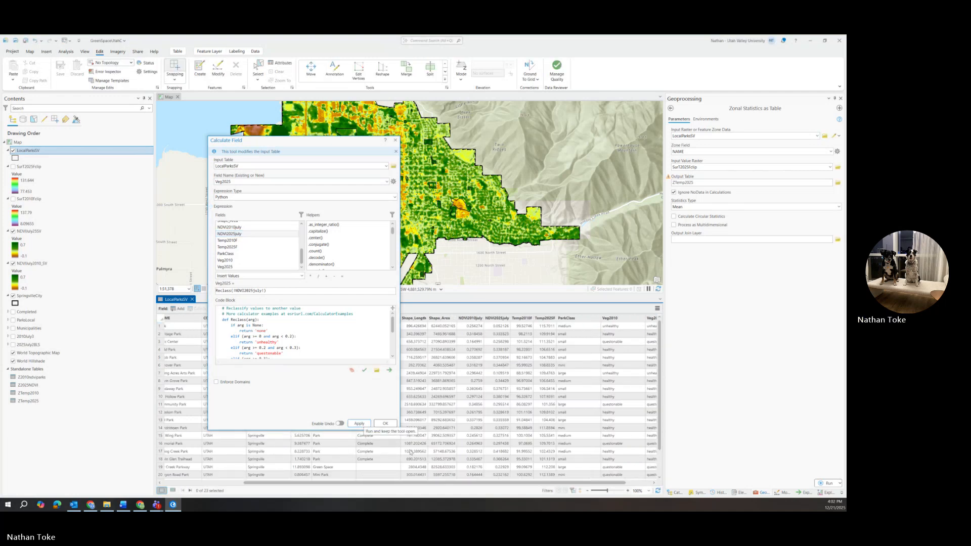
scroll(587, 376, "down", 2)
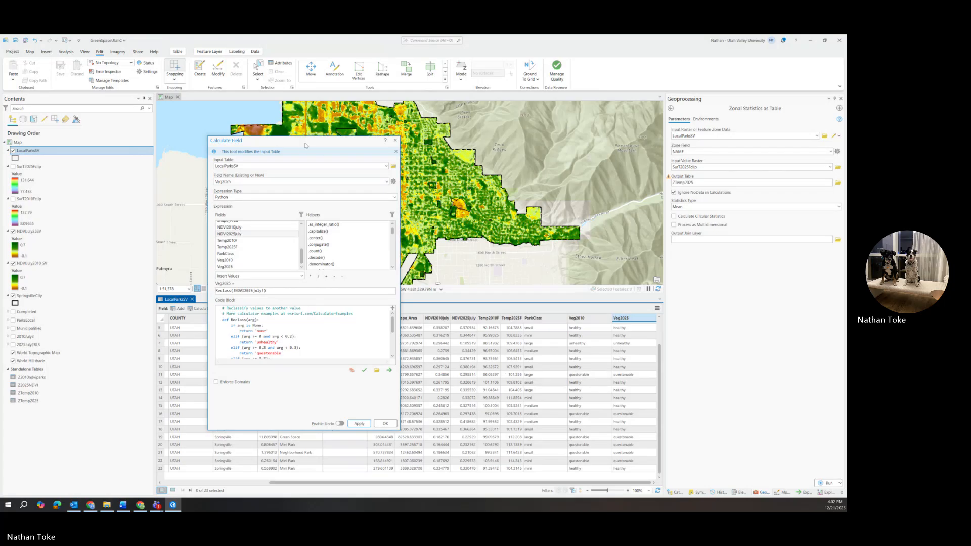
left_click_drag(306, 143, 231, 143)
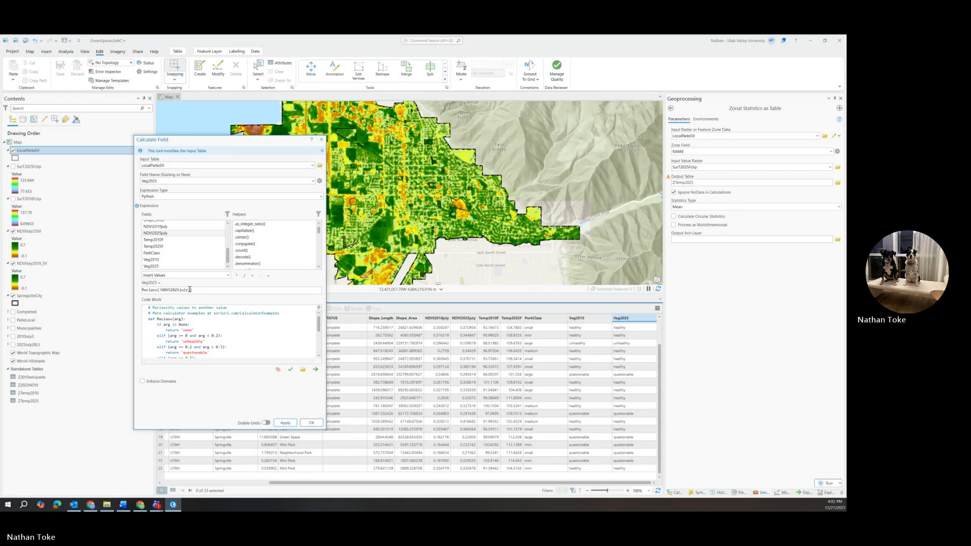
left_click_drag(189, 290, 162, 290)
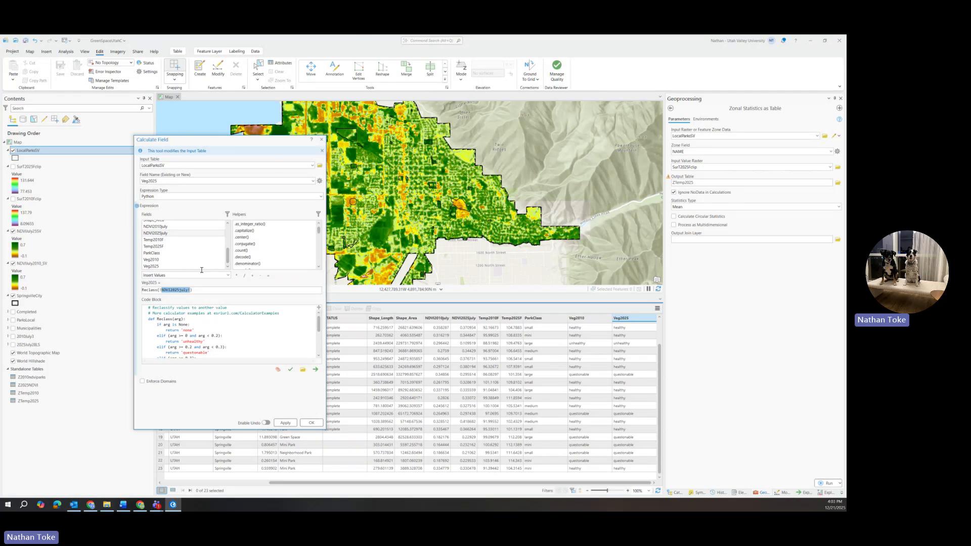
left_click(321, 140)
Recalculate the Veg2010 field with NDVI2010July as the Reclass argument, validating the expression before applying it and closing the tool.
right_click(581, 320)
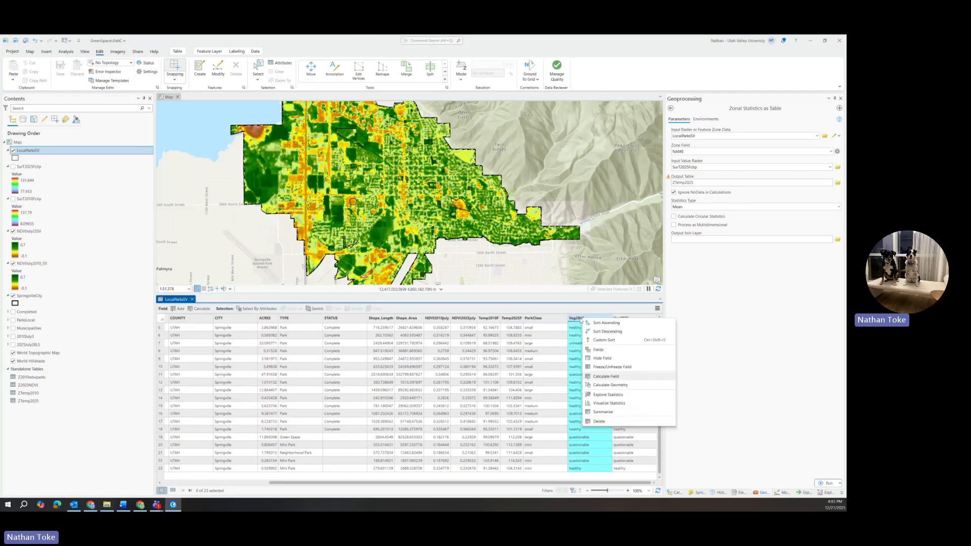
left_click(602, 379)
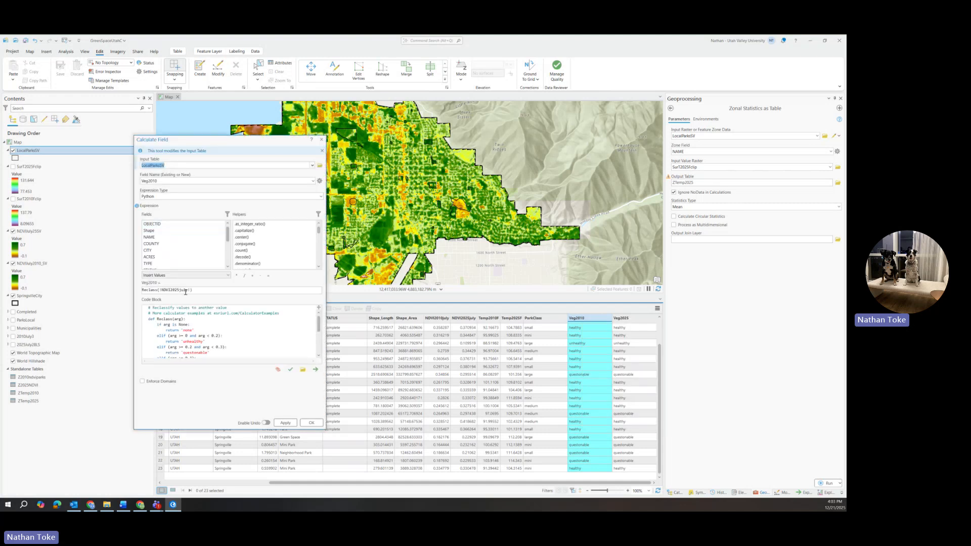
left_click_drag(190, 289, 160, 290)
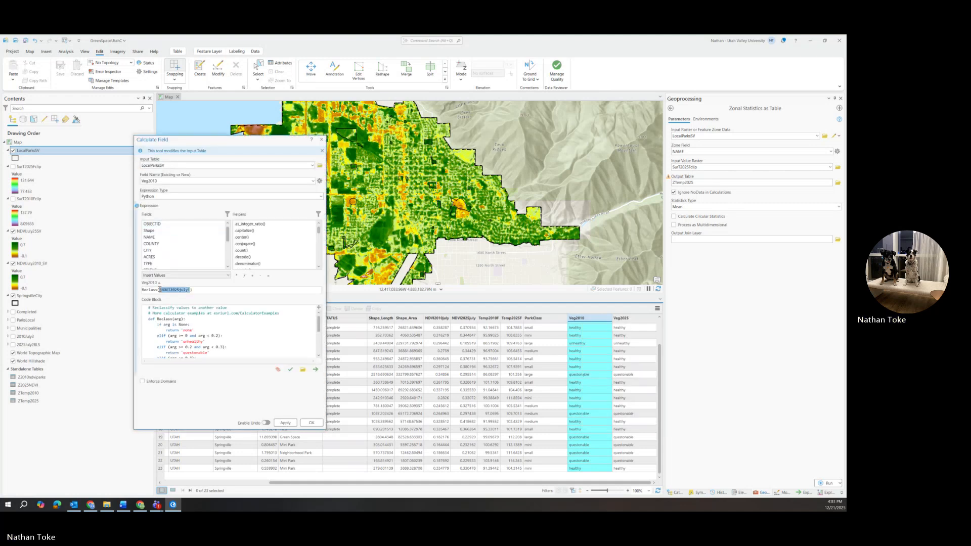
scroll(166, 246, "down", 2)
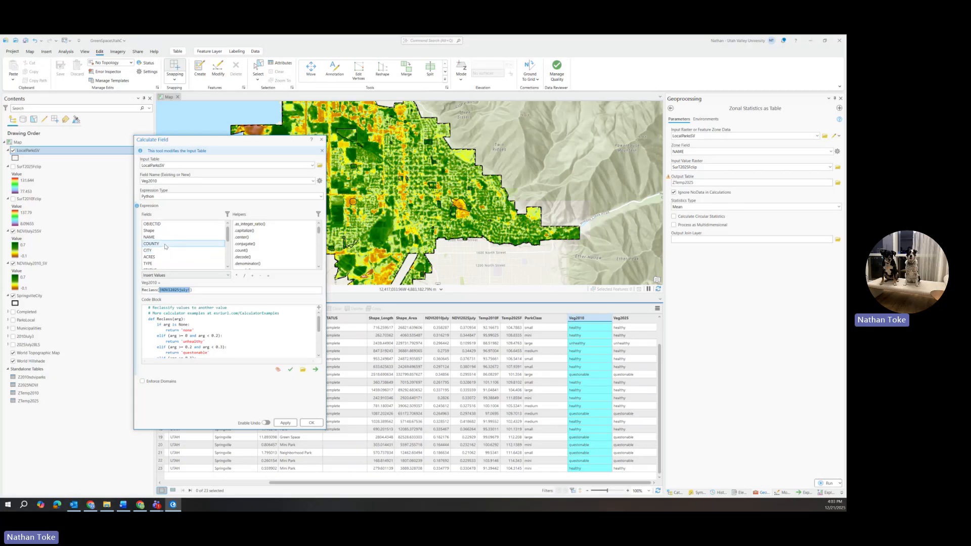
double_click(165, 258)
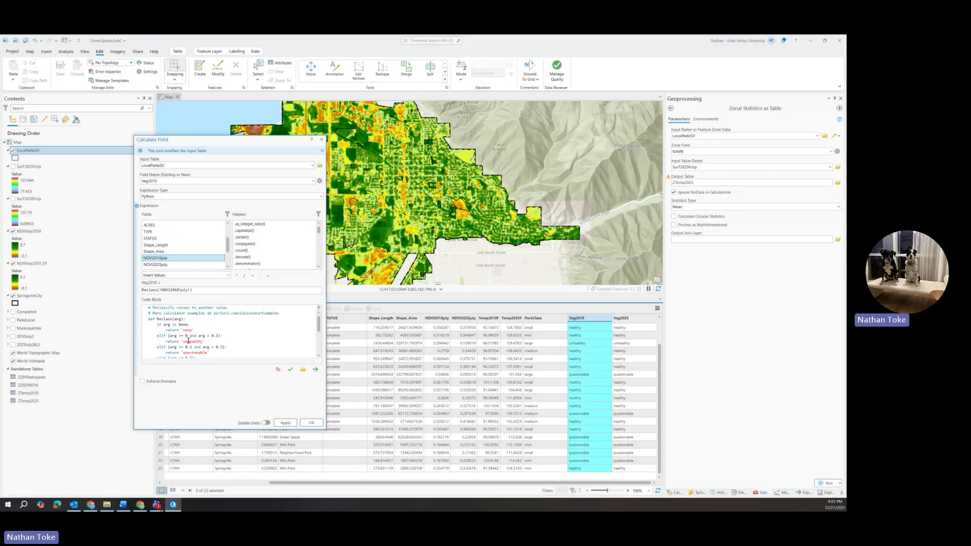
left_click(290, 370)
left_click(286, 423)
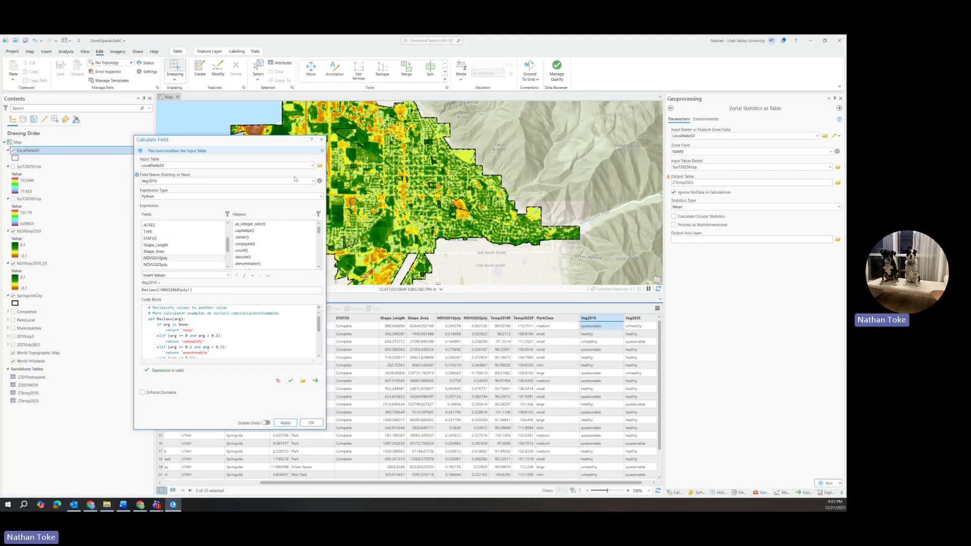
left_click(321, 139)
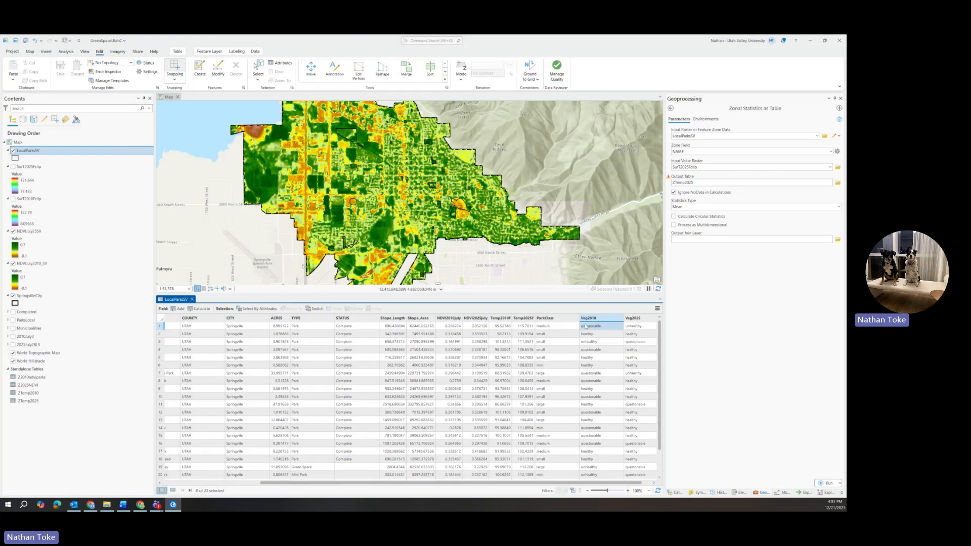
Fit the widths of the Veg2010 and ParkClass columns to their contents.
double_click(622, 318)
double_click(580, 316)
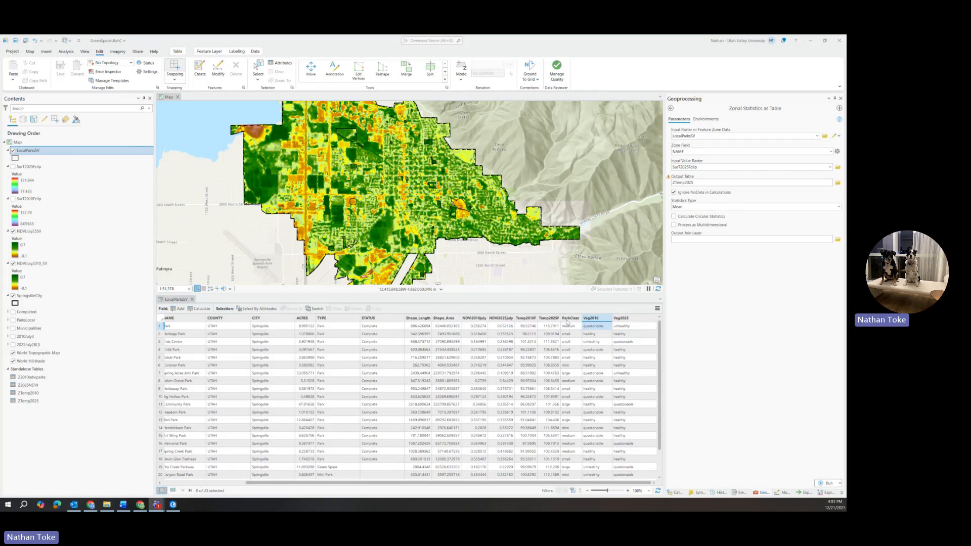
mouse_move(568, 321)
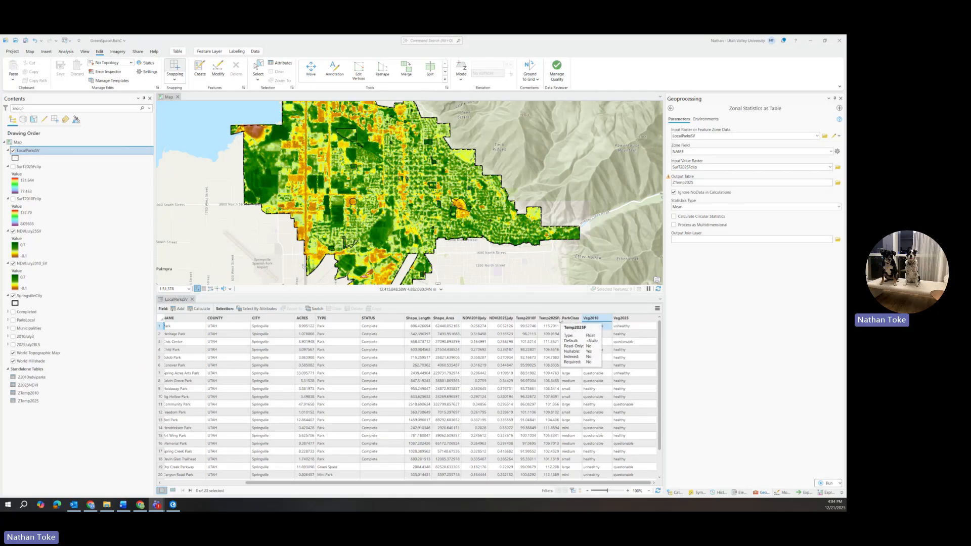
Open the field calculation for Veg2010, look through its helper functions and reclass expression, and close it without applying.
left_click(585, 324)
right_click(587, 319)
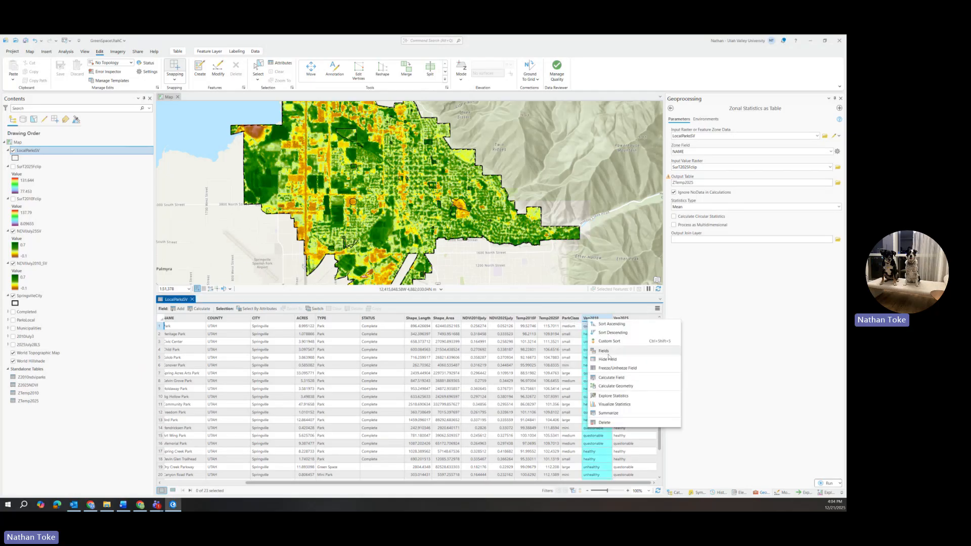
left_click(610, 378)
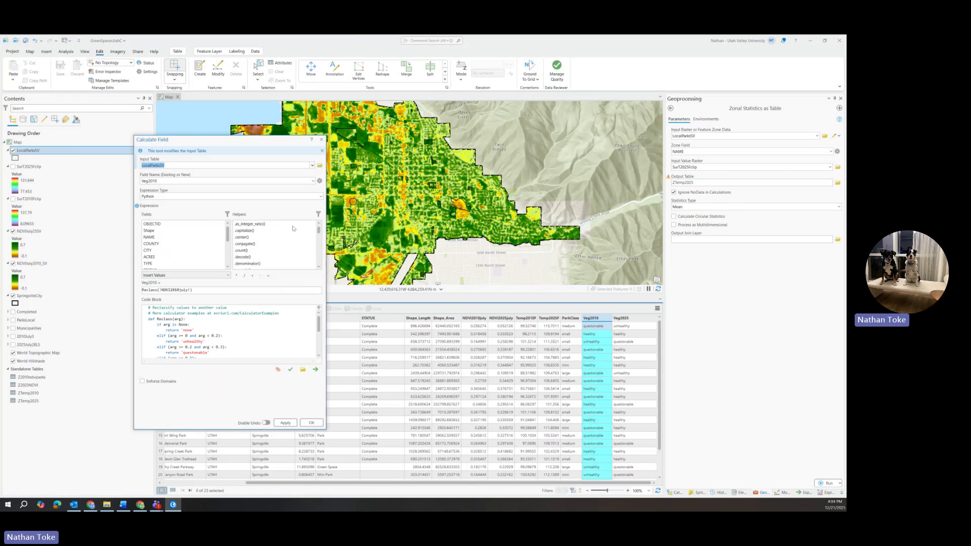
scroll(294, 238, "down", 10)
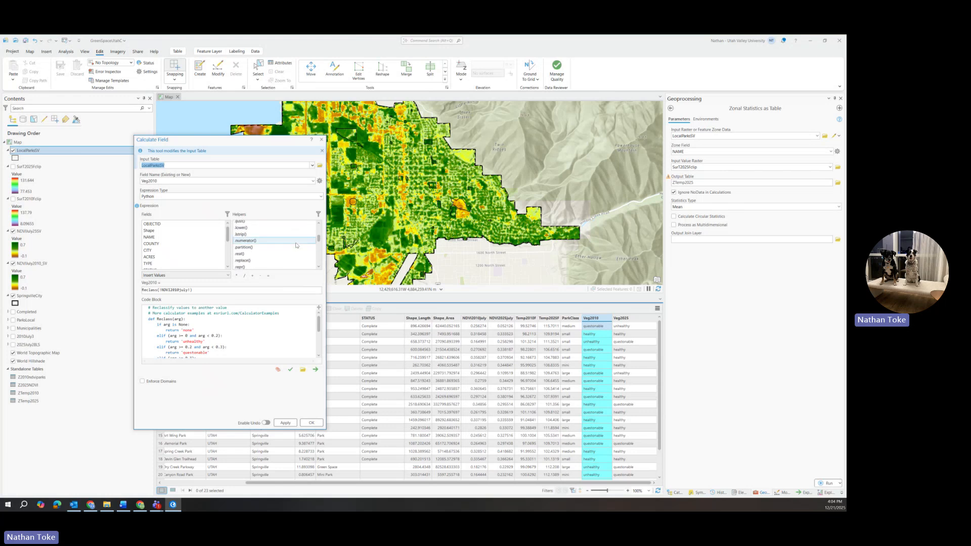
scroll(295, 246, "down", 5)
scroll(295, 245, "up", 15)
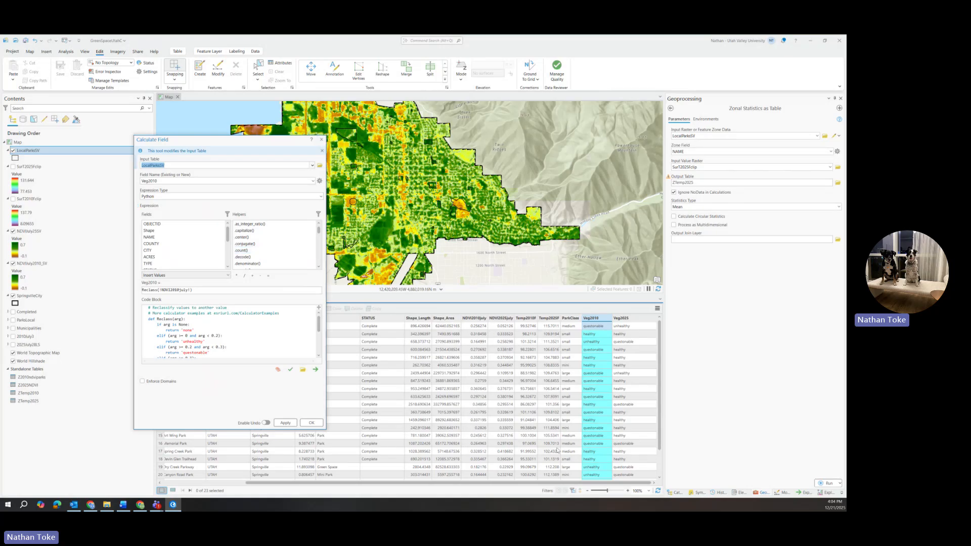
left_click(321, 140)
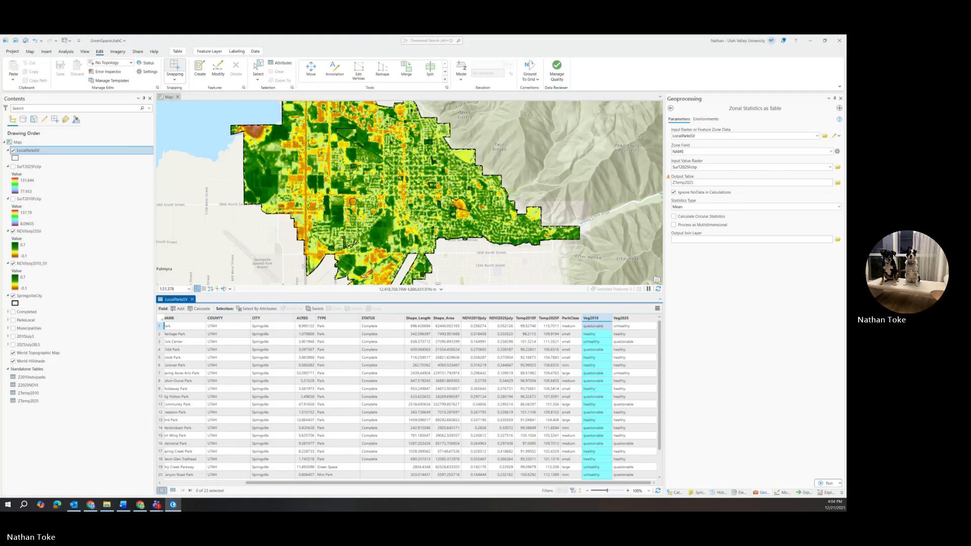